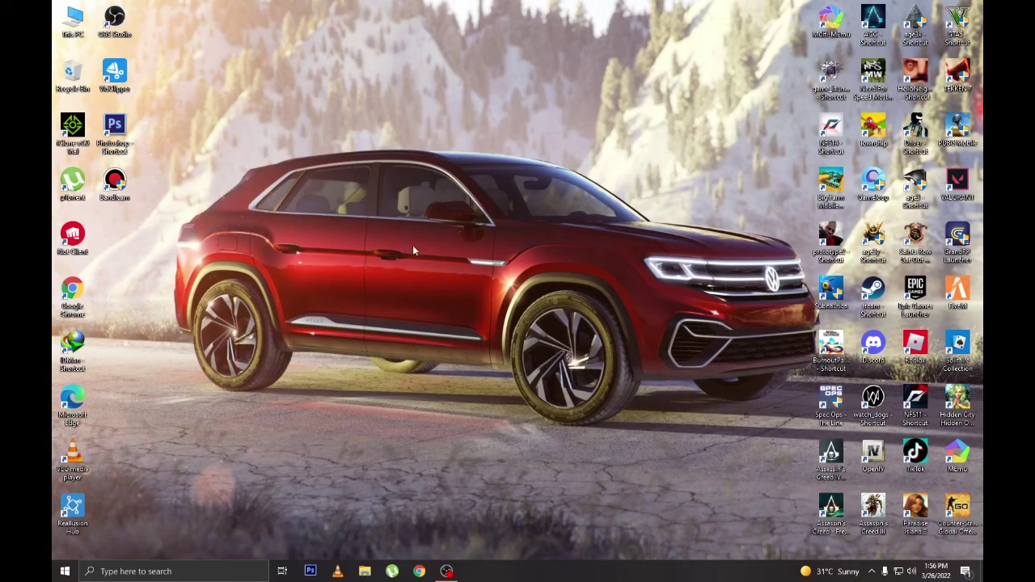
- Switch to Google Chrome, search for lspdfr and open the LSPDFR Homepage on LCPDFR.com
right_click(412, 246)
click(437, 277)
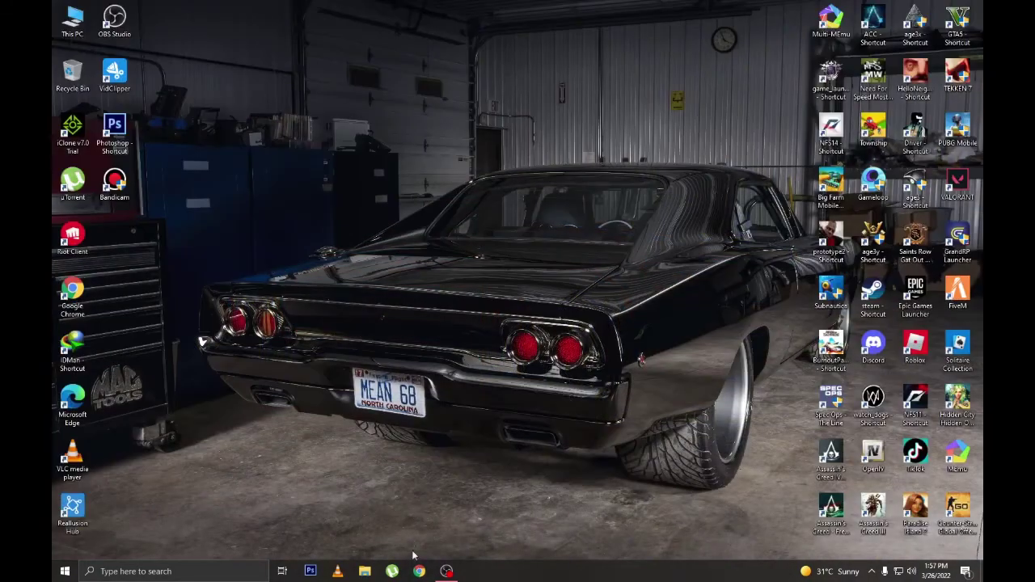
click(420, 571)
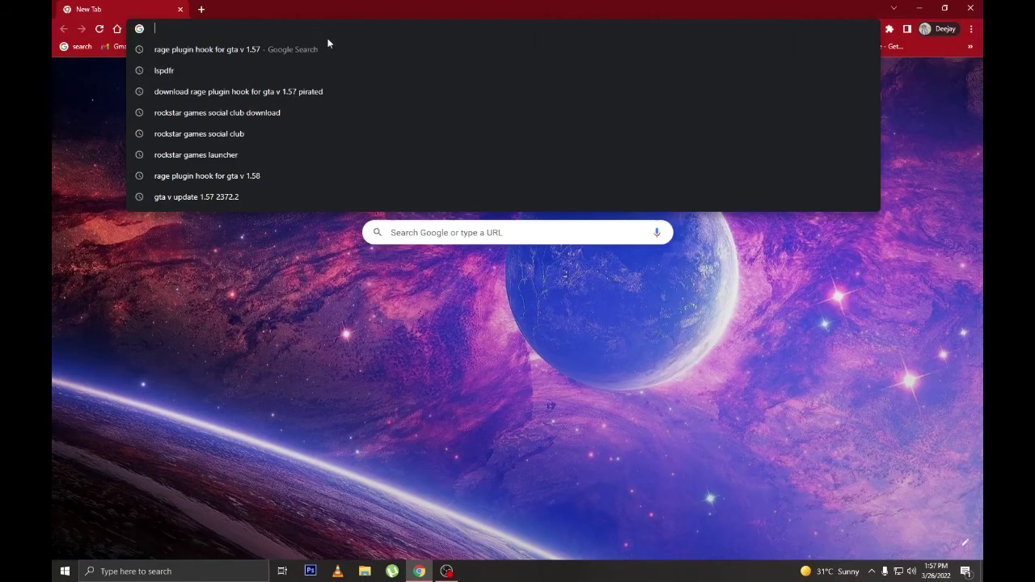
text(ls)
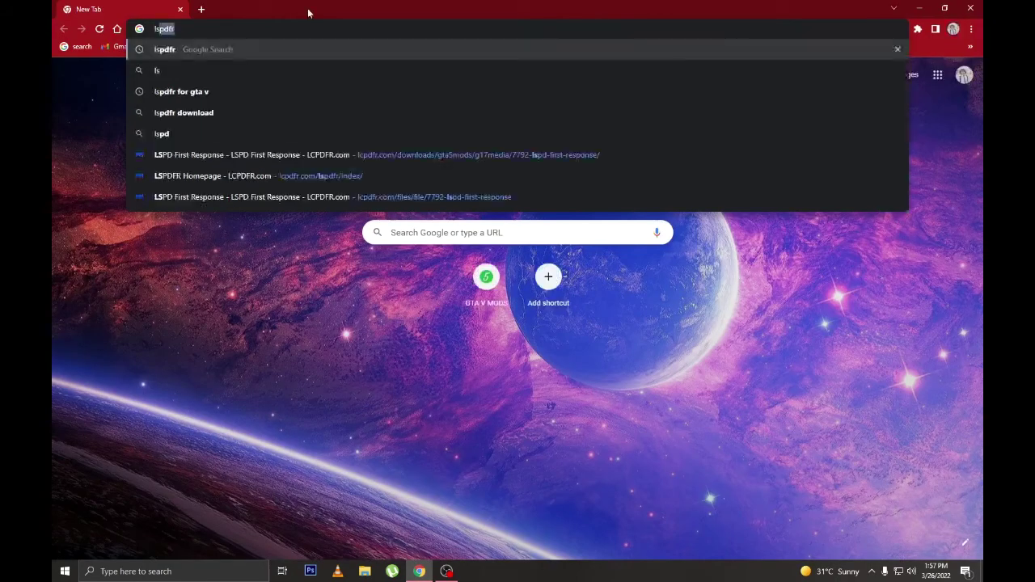
key(Return)
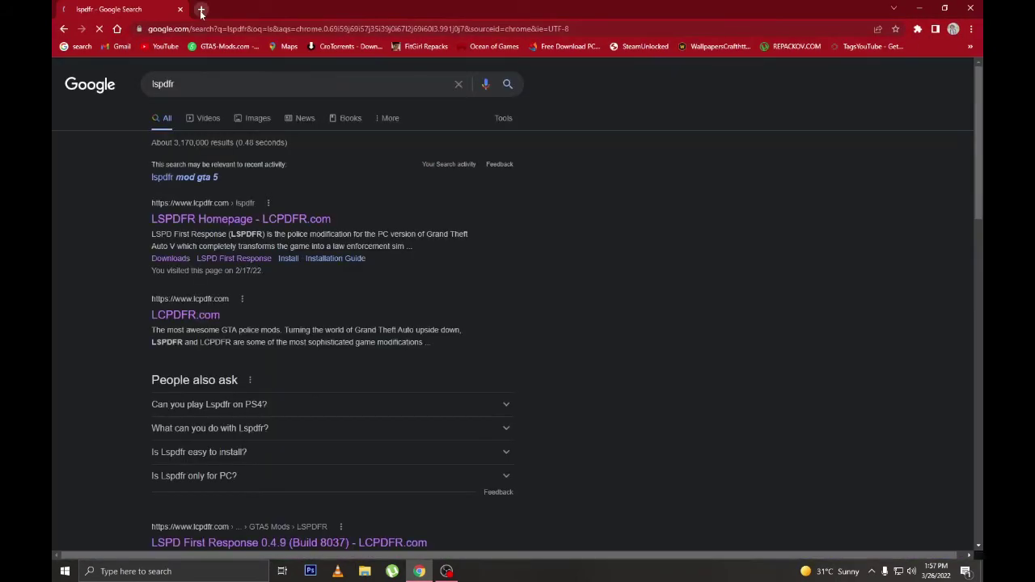
key(ctrl+t)
click(158, 6)
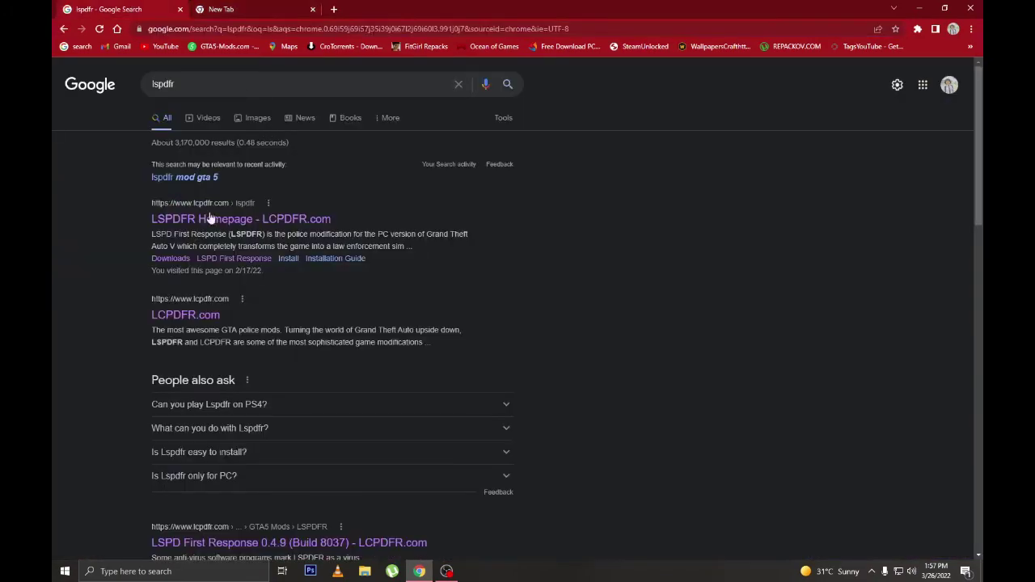
click(220, 220)
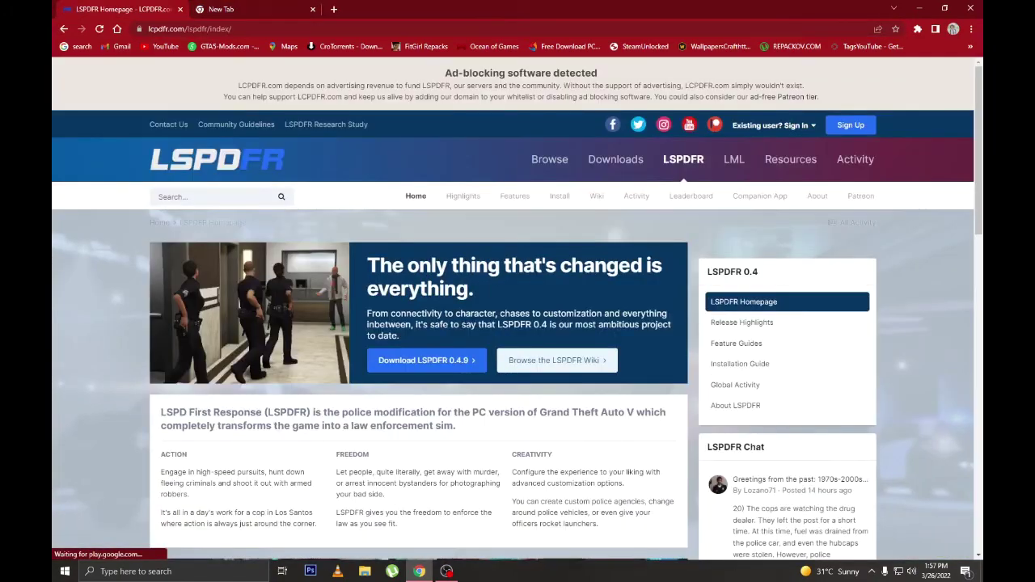
- Open the LSPDFR 0.4.9 download page, accept the download terms to reach its setup files, and close the page
click(435, 370)
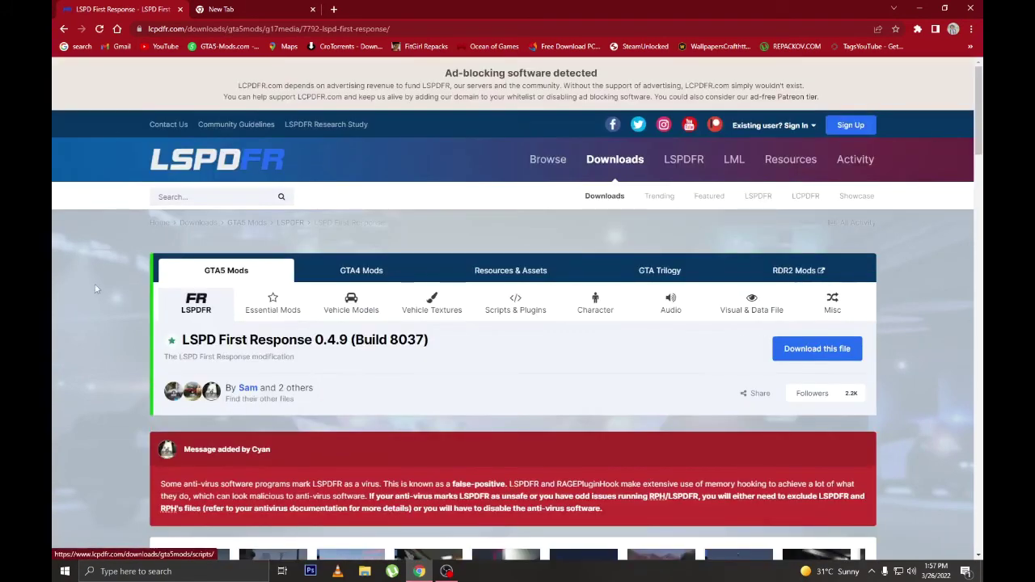
click(816, 349)
scroll(659, 332, down, 20)
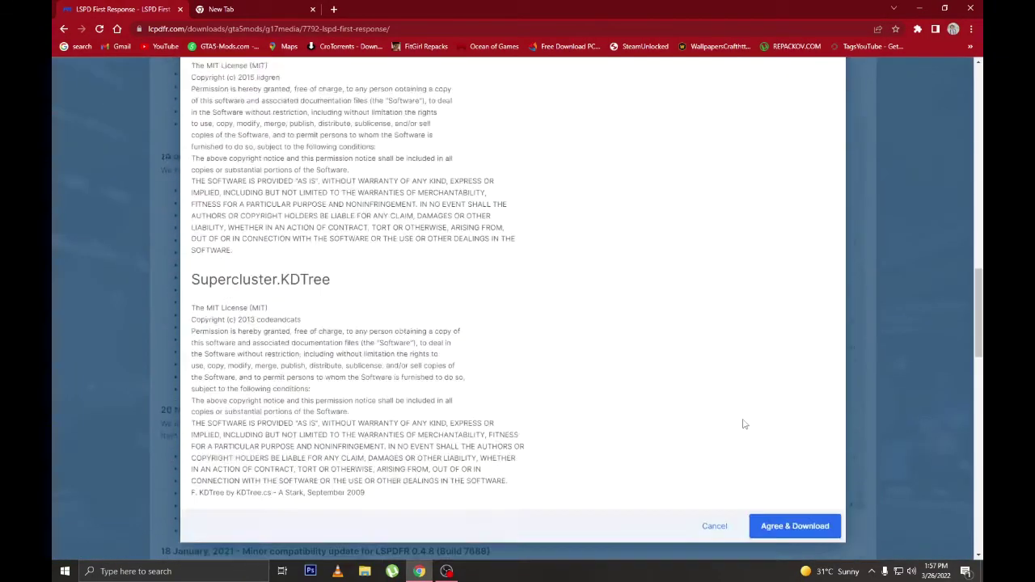
click(857, 405)
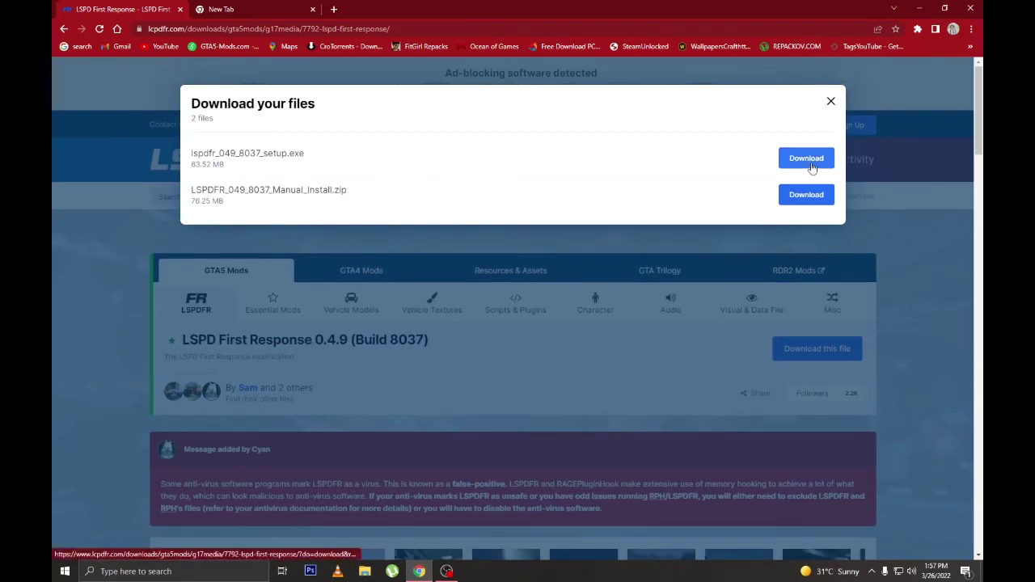
click(179, 9)
- Search for rage plugin hook for gta v 1.57 and open the RAGE Plugin Hook Downloads page
click(185, 29)
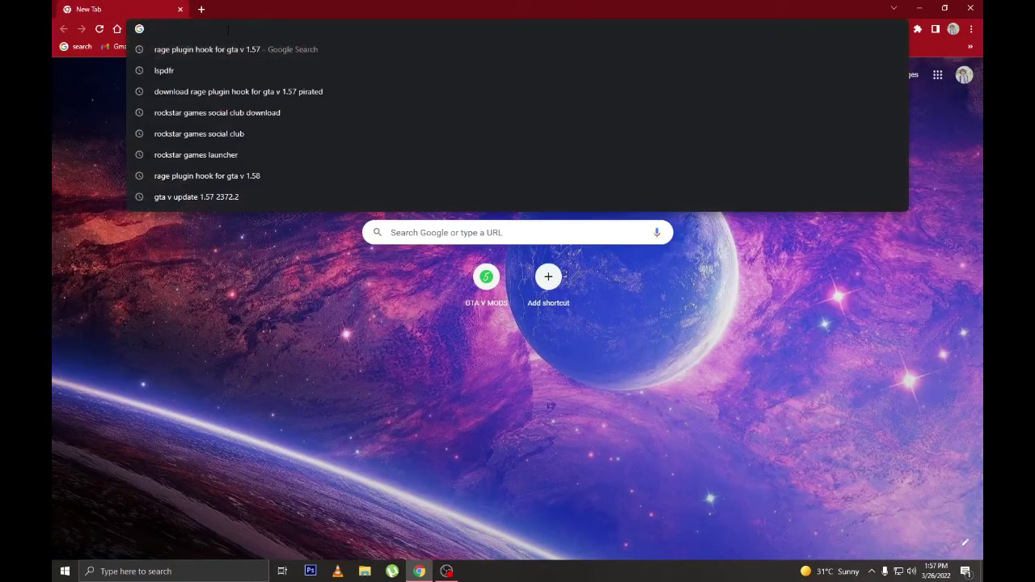
key(Down)
key(Return)
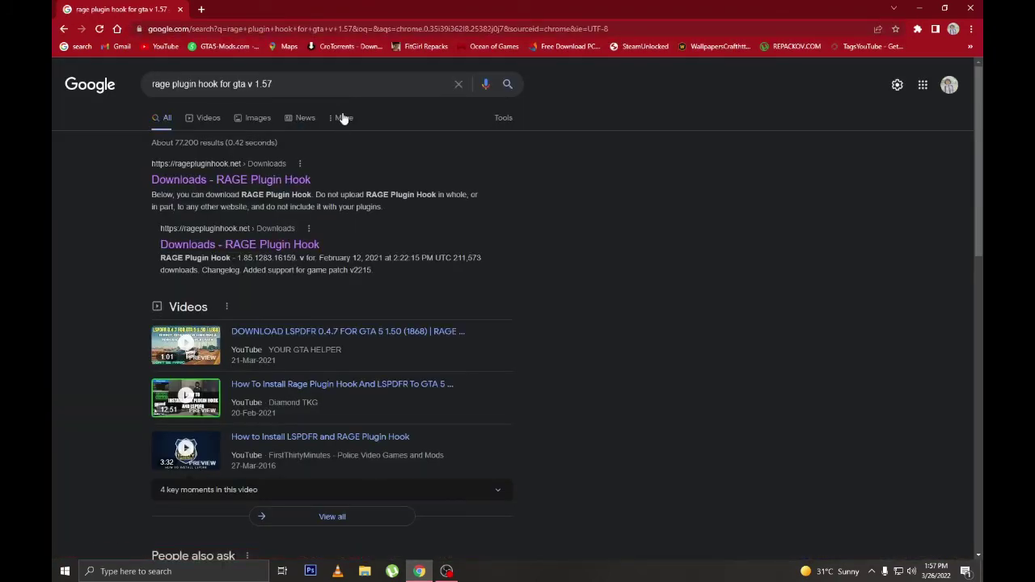
click(261, 180)
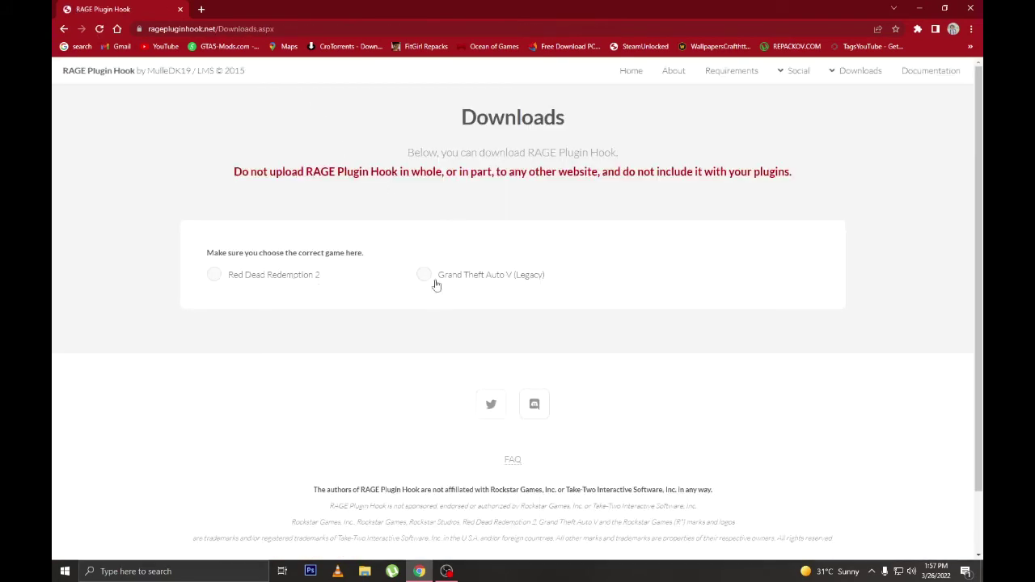
- Download RAGE Plugin Hook 1.87.1293.16189 for Grand Theft Auto V (Legacy) and close the browser
click(436, 283)
scroll(340, 299, down, 2)
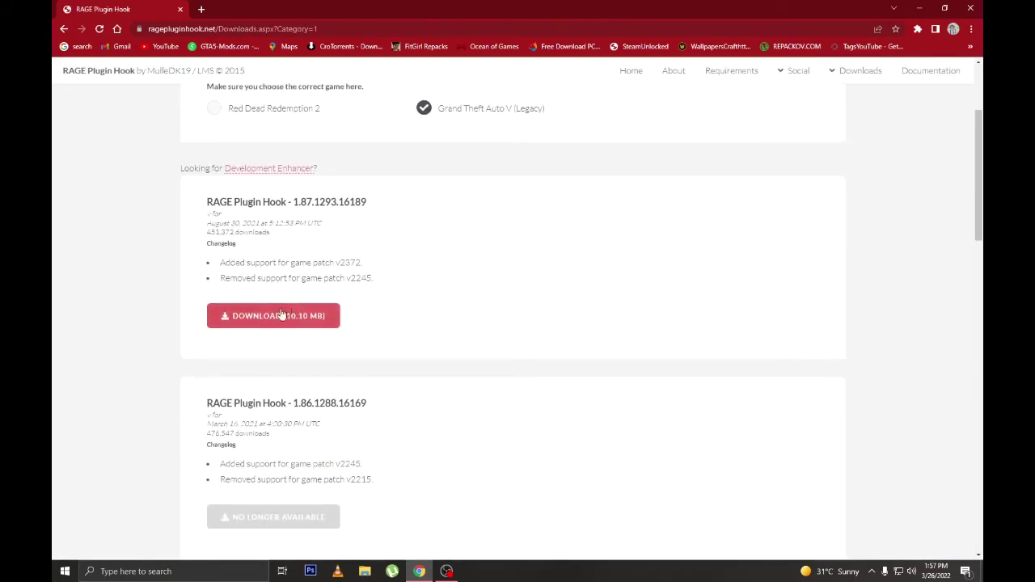
click(282, 316)
click(971, 8)
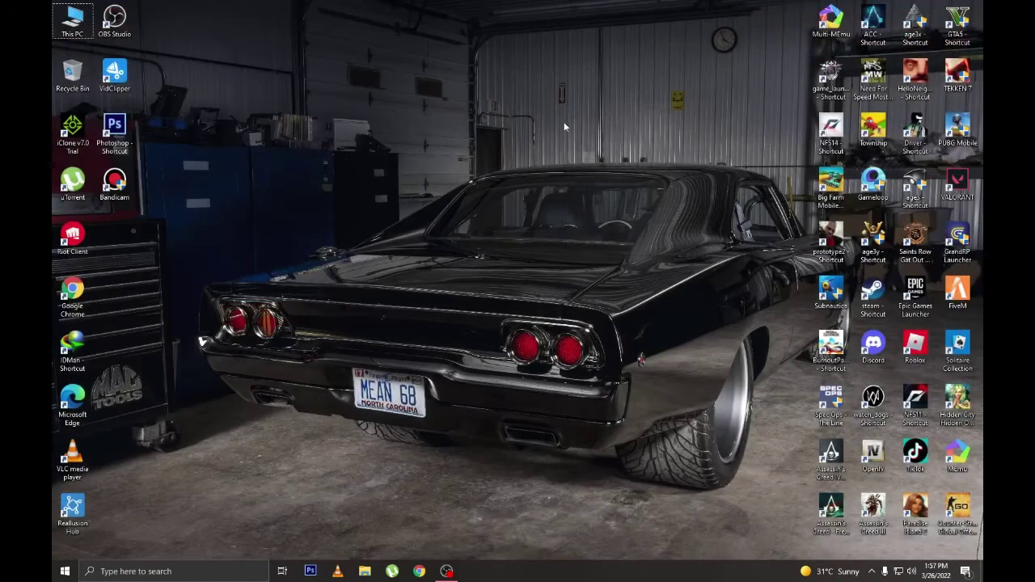
right_click(570, 111)
click(584, 140)
right_click(221, 95)
click(243, 122)
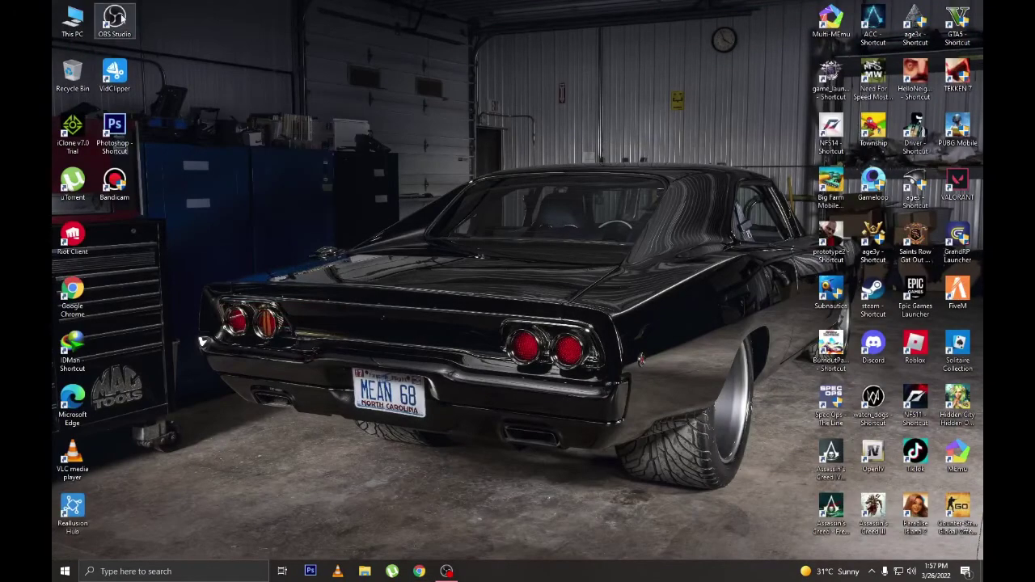
right_click(278, 24)
click(299, 52)
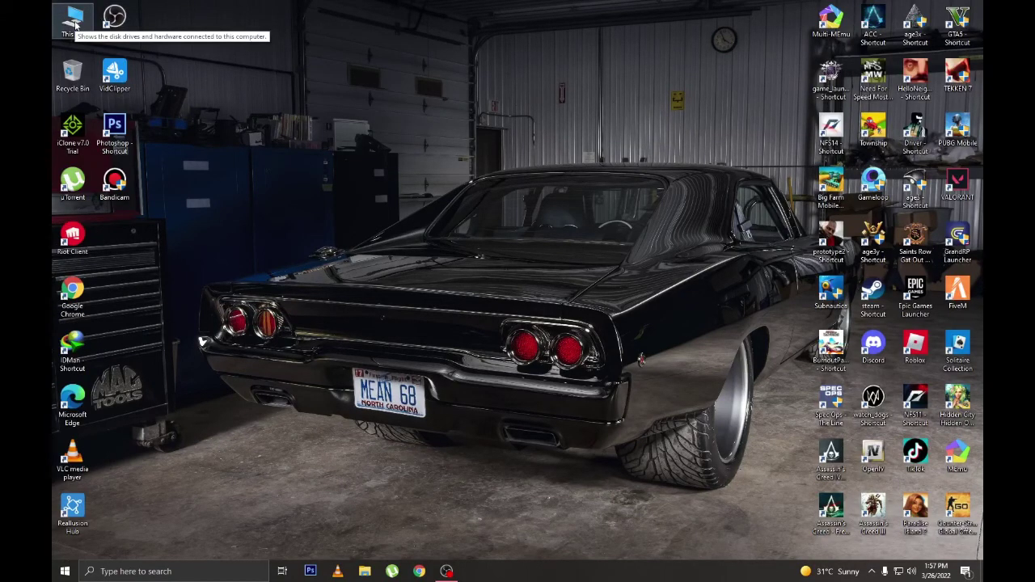
double_click(74, 25)
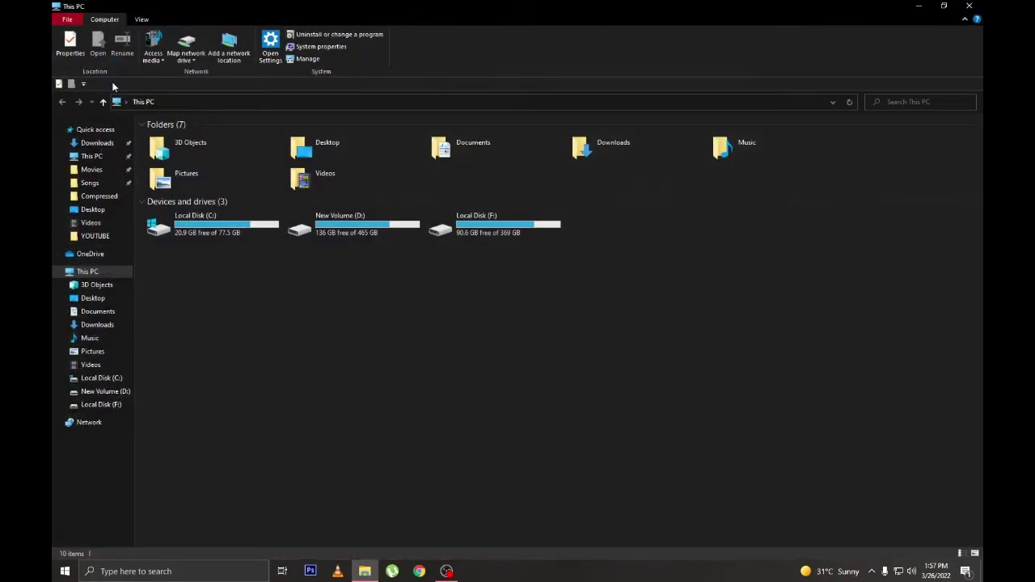
click(969, 6)
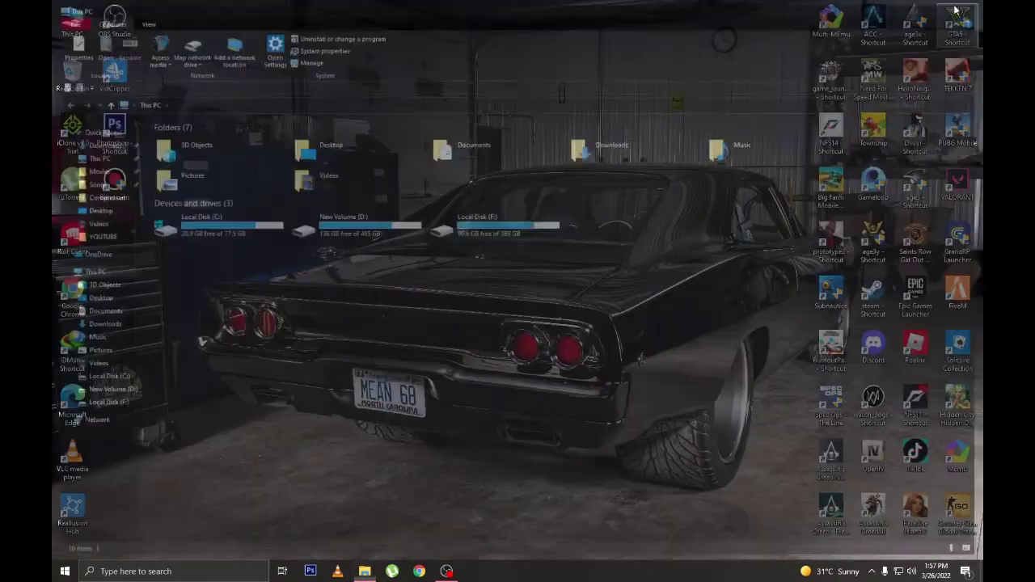
right_click(411, 116)
click(441, 148)
- Extract the RAGEPluginHook_1_87_1293_16189_Release archive from Downloads > Compressed into a folder of the same name
double_click(75, 23)
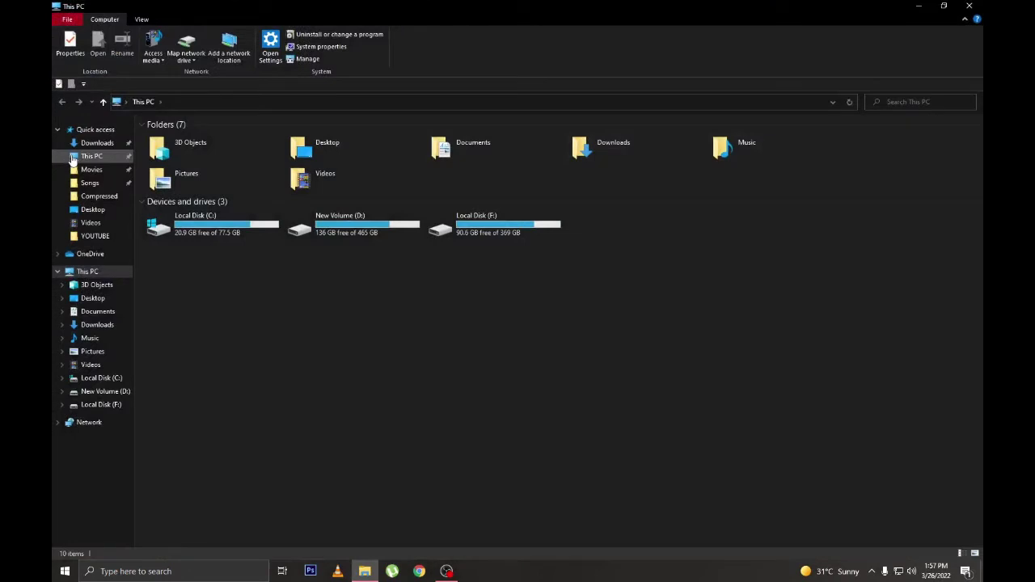
click(95, 143)
click(215, 146)
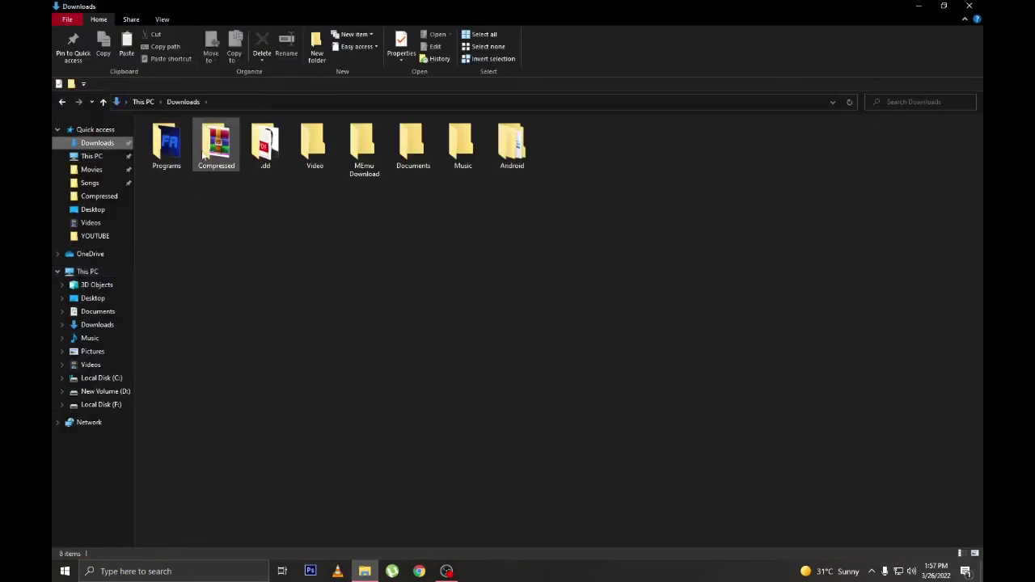
double_click(215, 145)
right_click(177, 165)
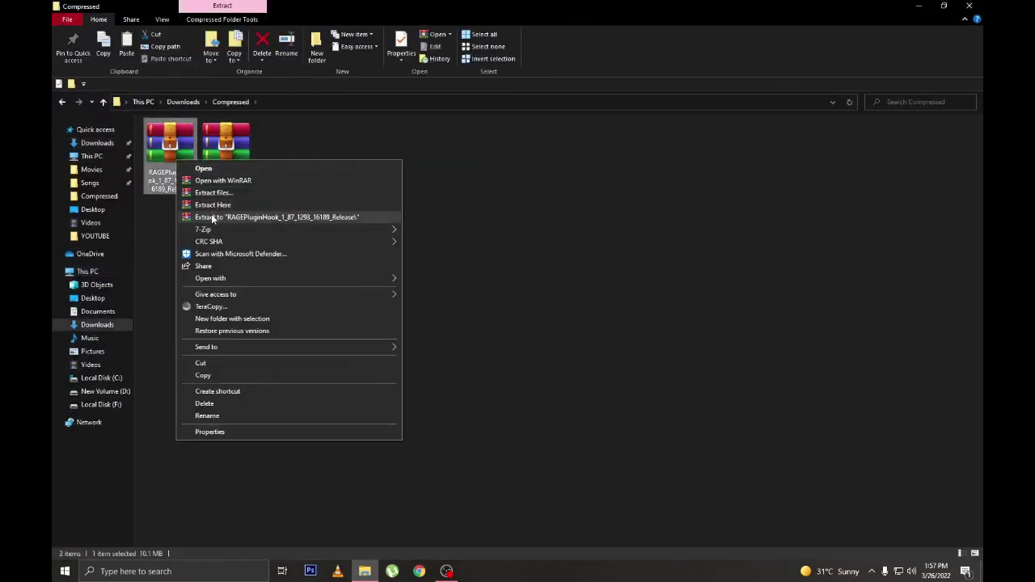
click(267, 218)
click(330, 251)
- Open the Programs folder in Downloads and the file location of the GTA5 shortcut in separate windows
key(alt+Left)
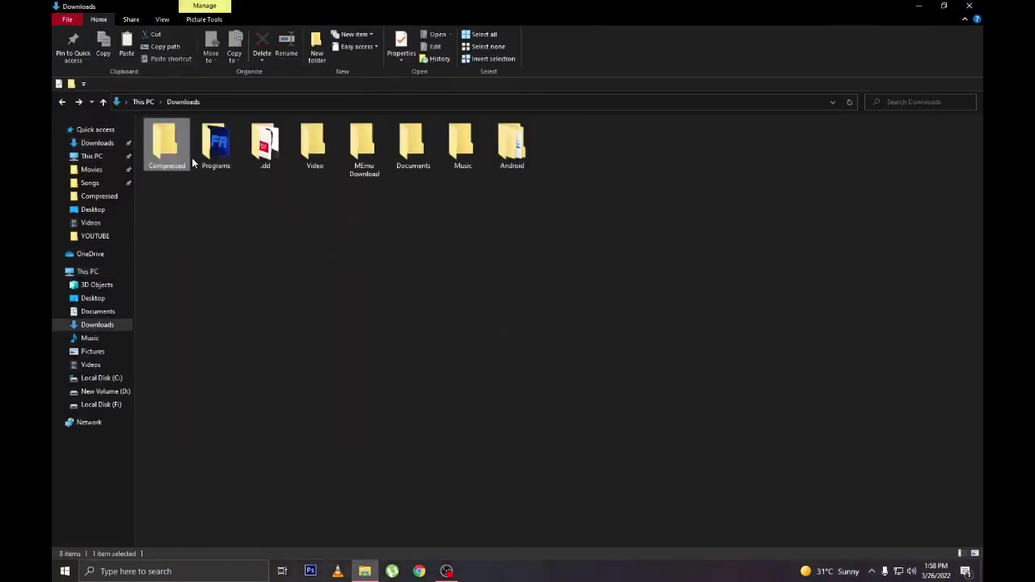
double_click(215, 155)
click(944, 5)
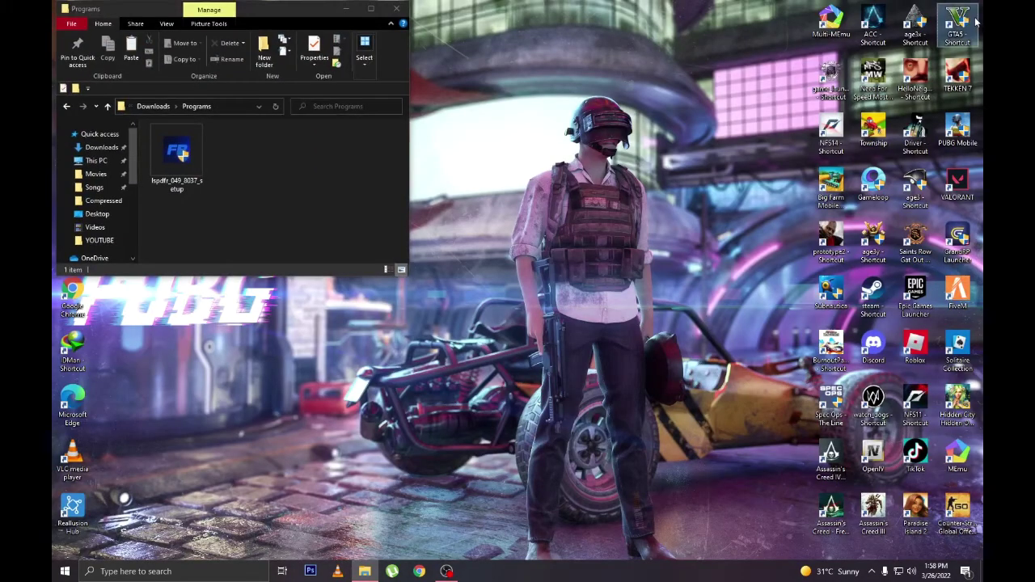
right_click(950, 14)
click(937, 39)
drag(335, 5, 982, 265)
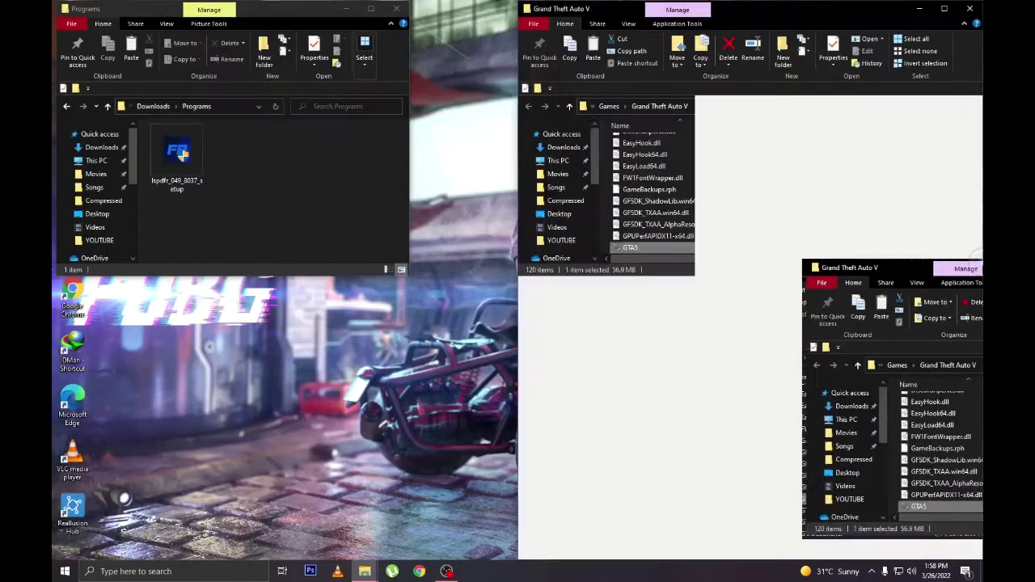
- Launch lspdfr_049_8037_setup from the Programs folder and minimize the folder window
click(277, 137)
click(182, 166)
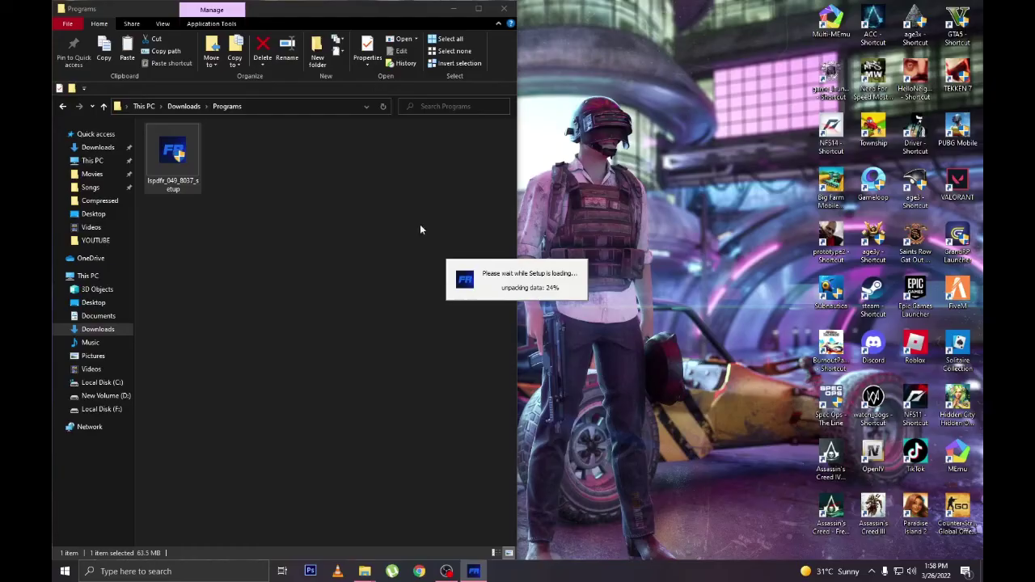
click(478, 8)
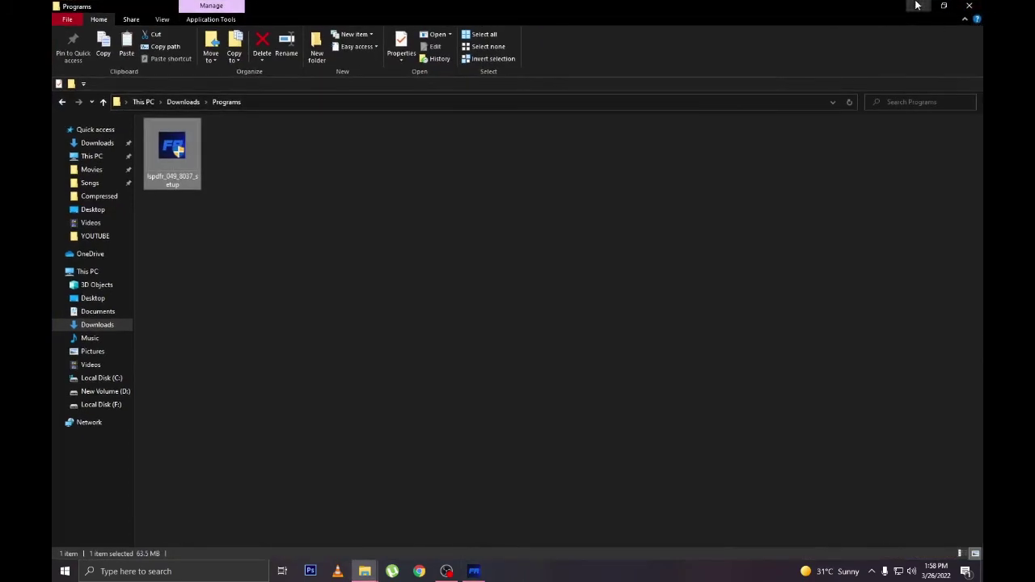
click(920, 8)
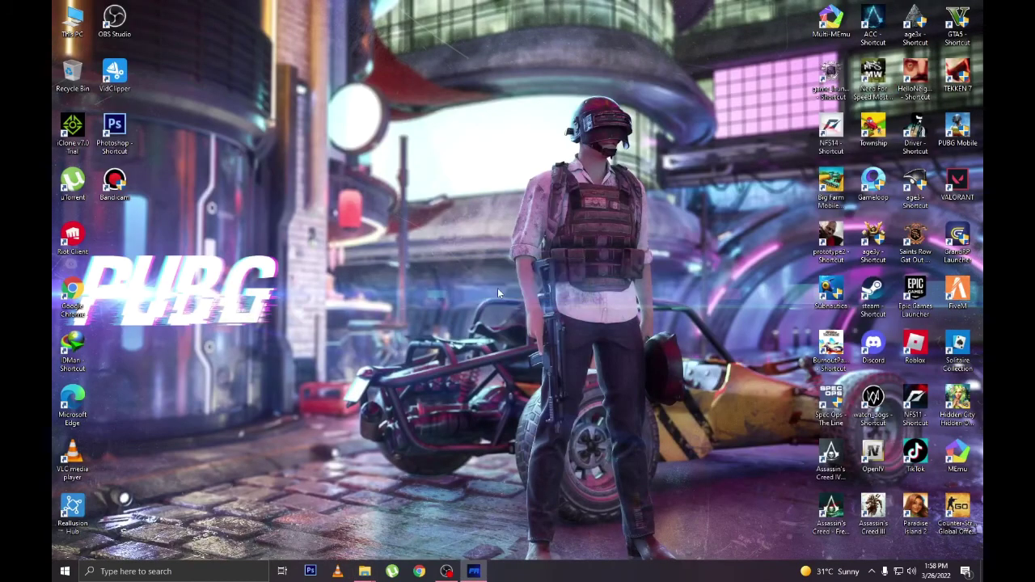
- Accept the licence agreement in the LSPD First Response installer and proceed to the install location page
click(515, 313)
click(577, 373)
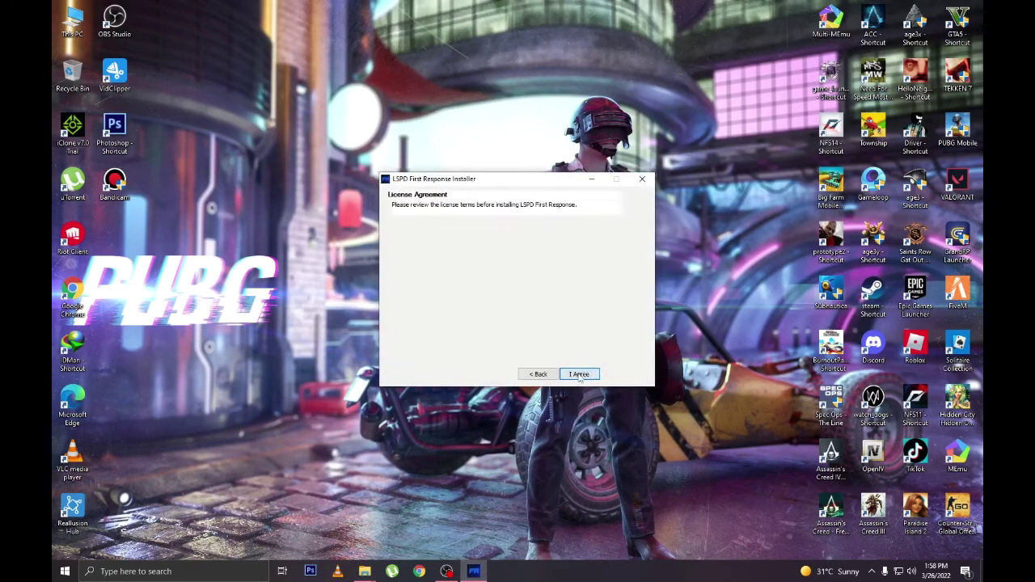
click(579, 373)
click(581, 373)
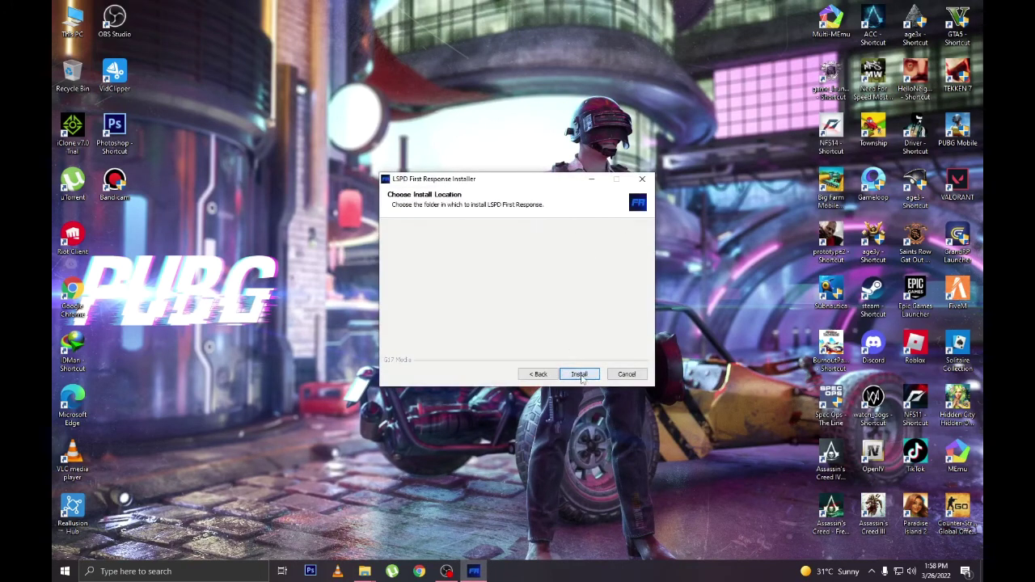
- Install LSPD First Response into F:\Games\Grand Theft Auto V and finish setup with the First Time Configurator set to launch
click(594, 310)
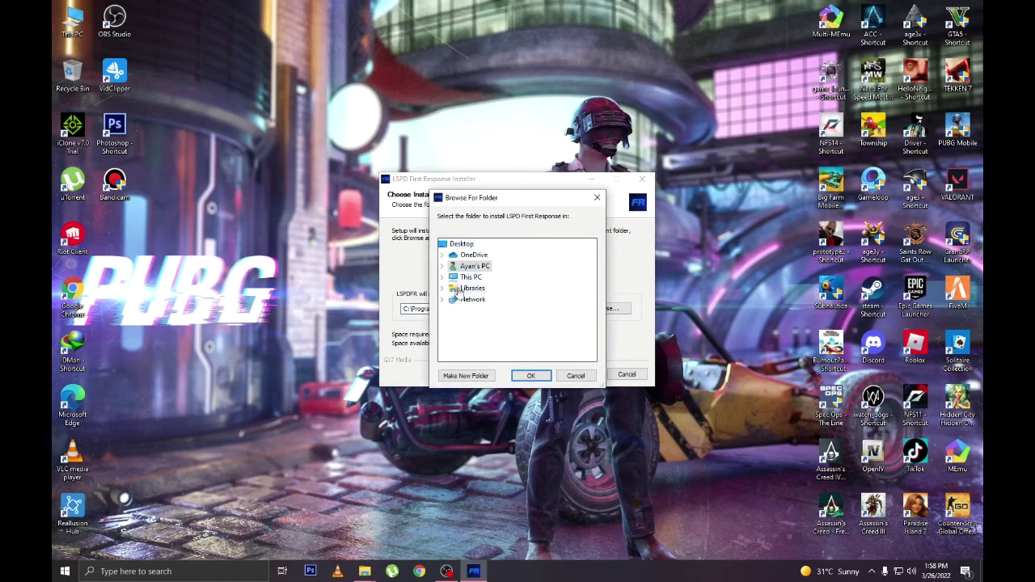
click(469, 280)
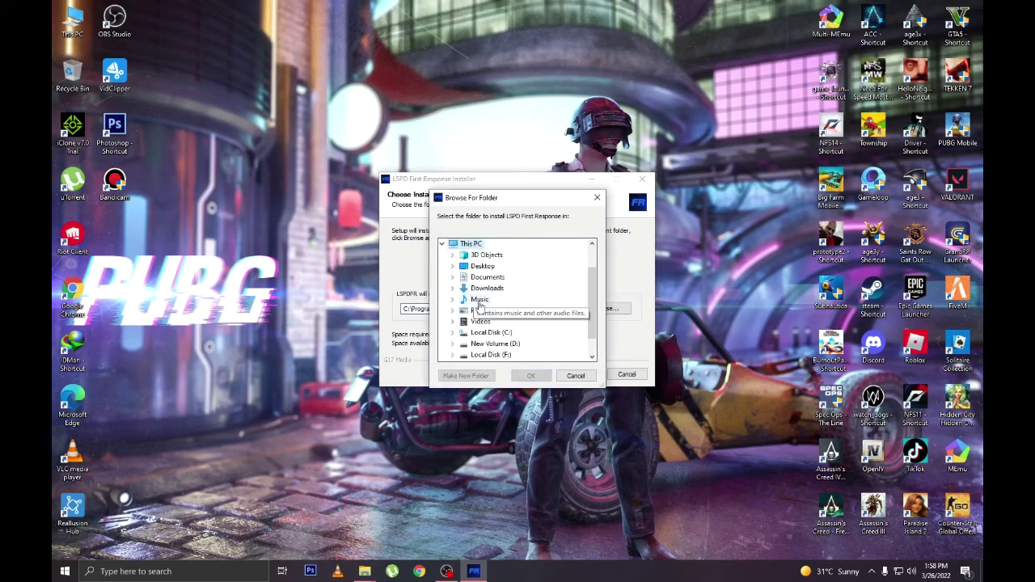
scroll(479, 311, down, 1)
click(491, 332)
scroll(493, 327, down, 1)
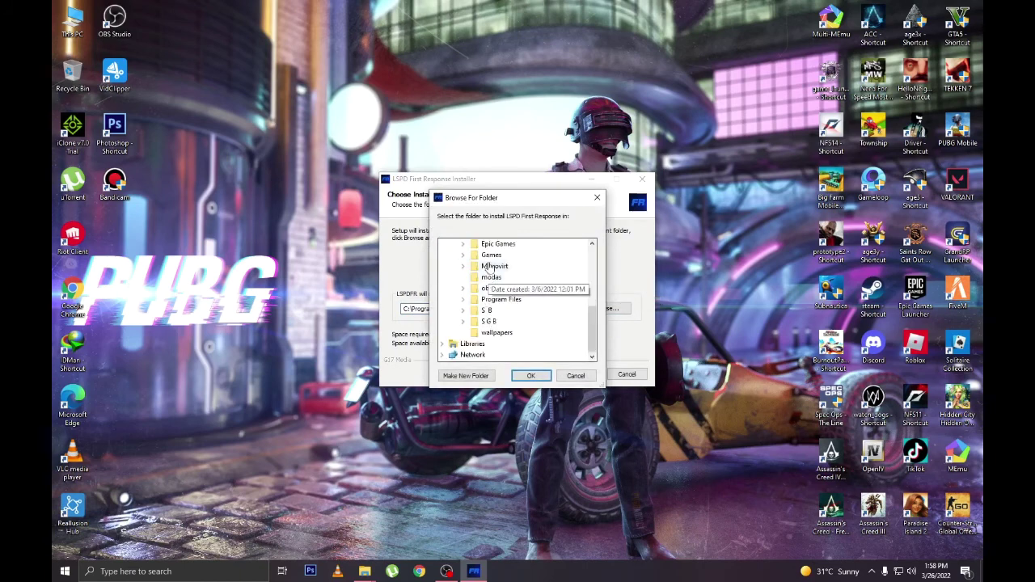
double_click(491, 255)
double_click(510, 300)
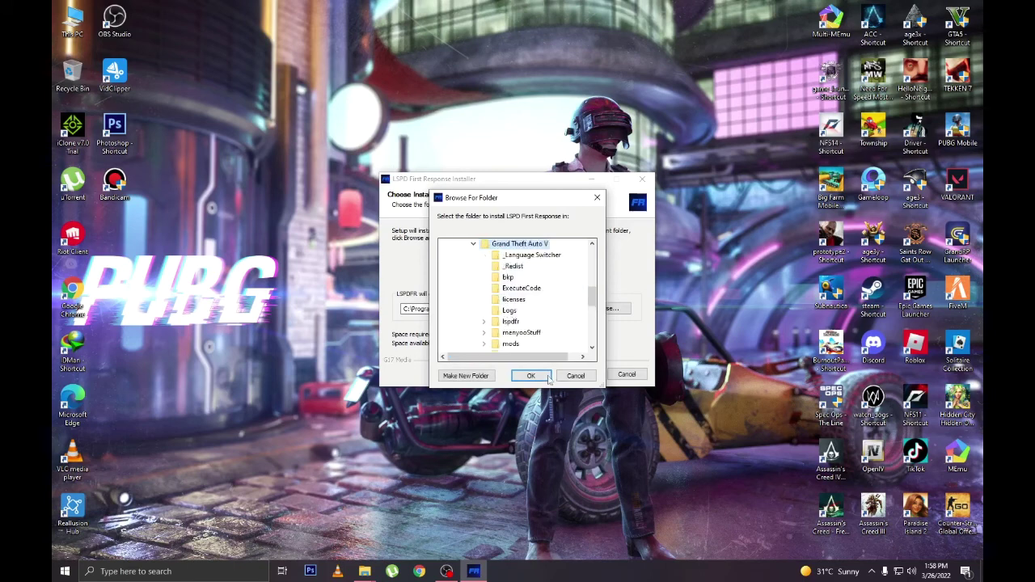
click(531, 375)
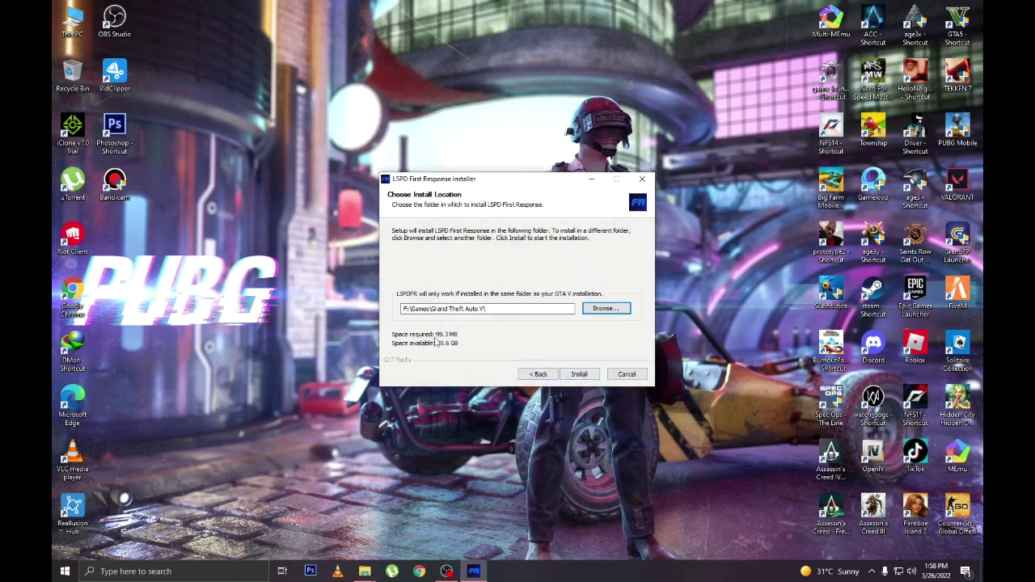
click(585, 375)
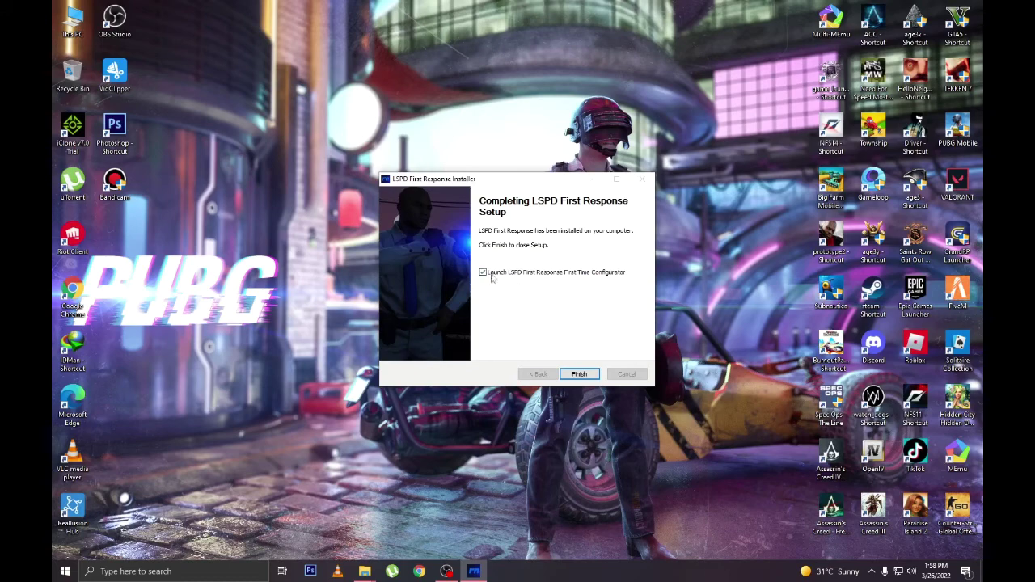
click(579, 374)
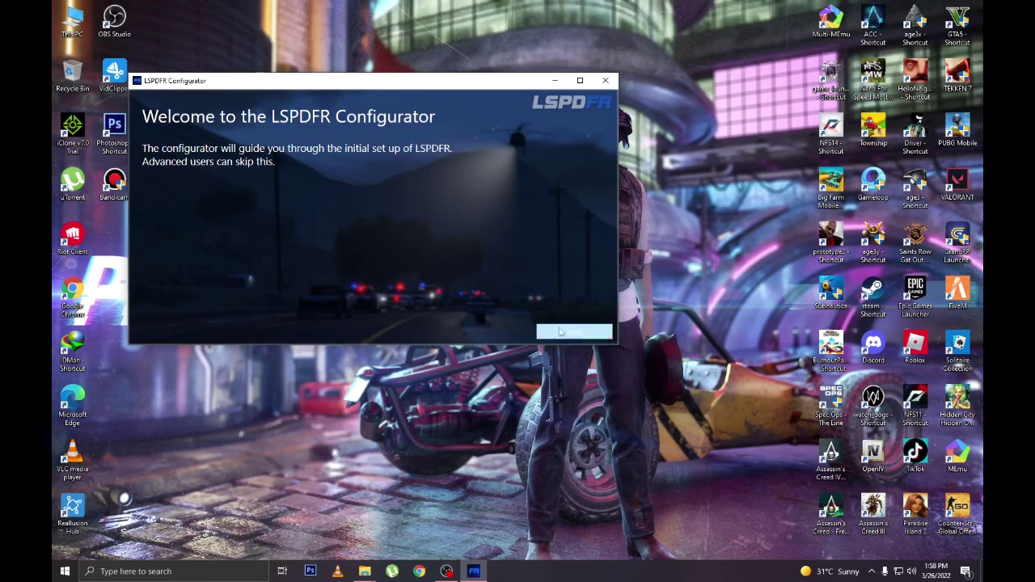
- Start the LSPDFR Configurator's initial setup and accept the RAGE Plugin Hook disclaimer
click(570, 334)
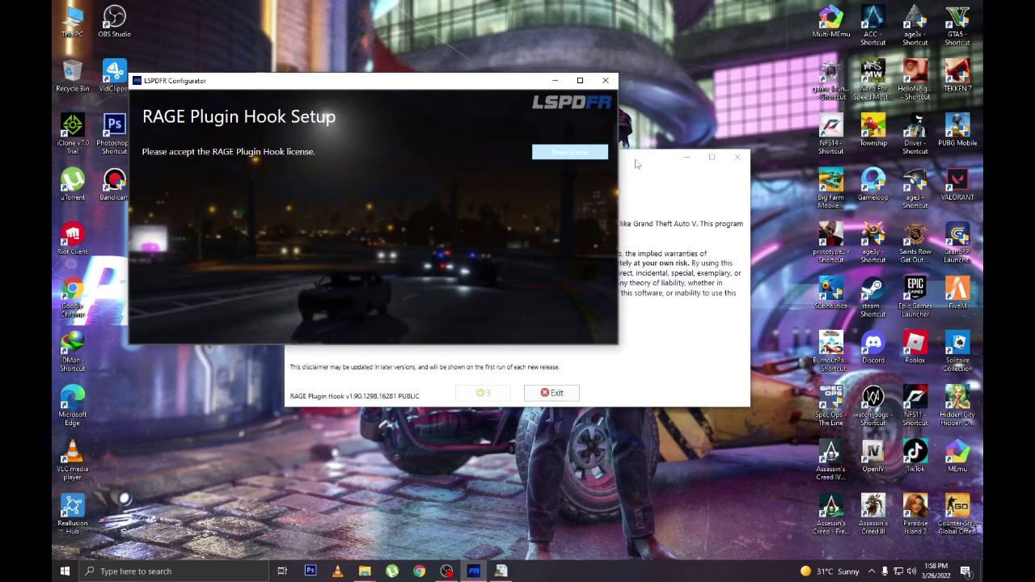
click(665, 298)
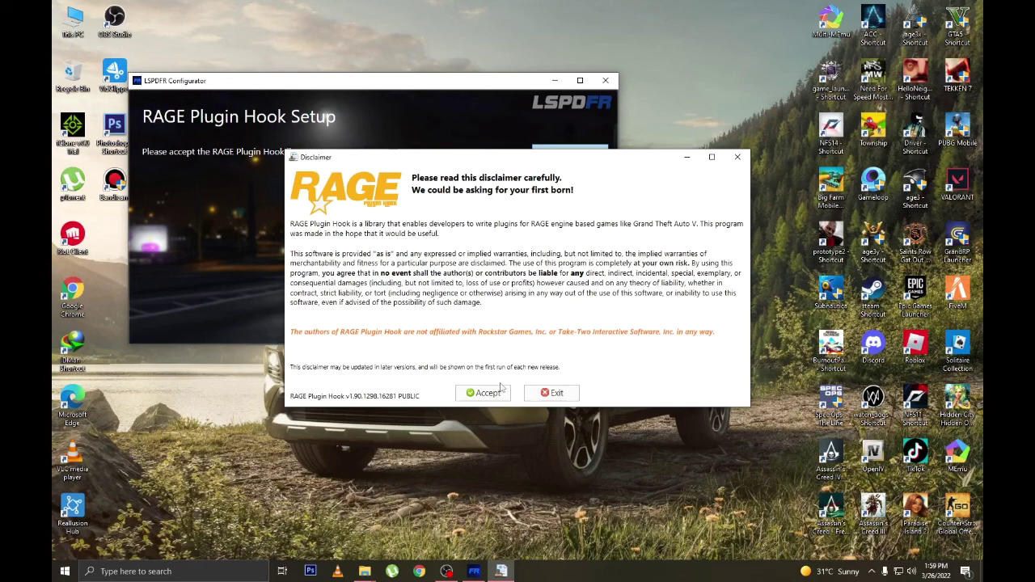
click(490, 393)
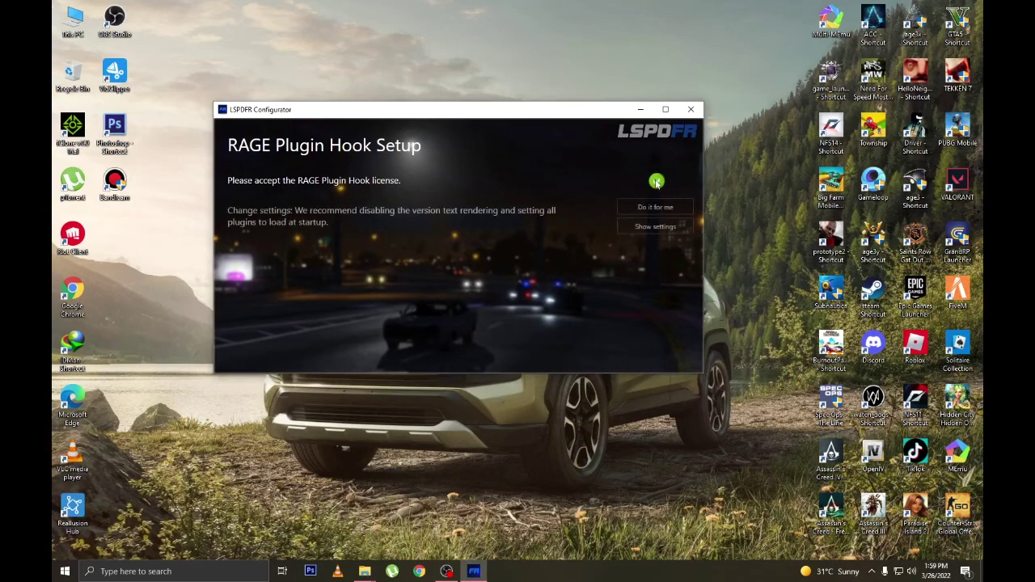
- Let the configurator apply the recommended RAGE Plugin Hook settings automatically, complete the LSPDFR setup and refresh the desktop
click(644, 211)
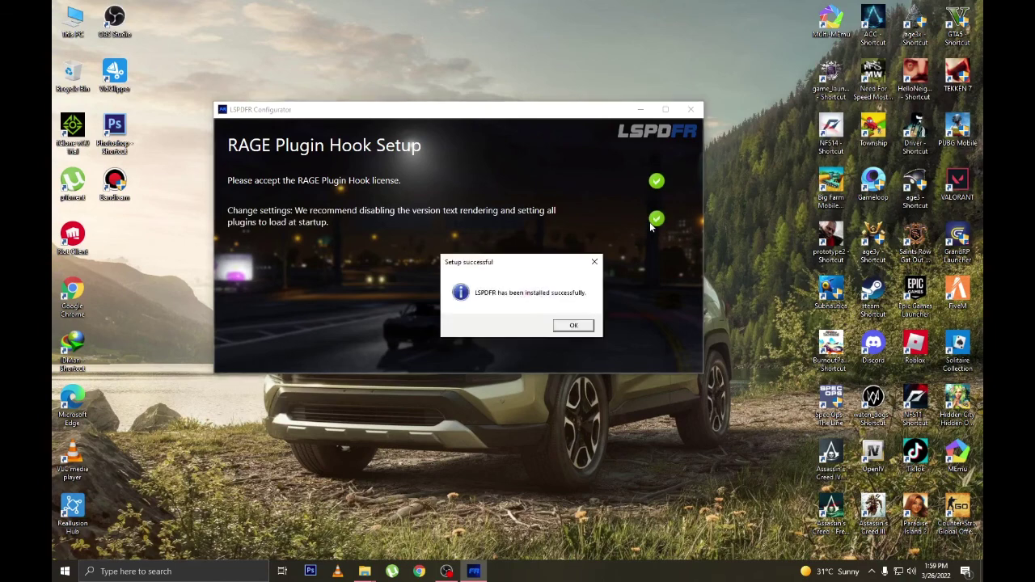
click(573, 326)
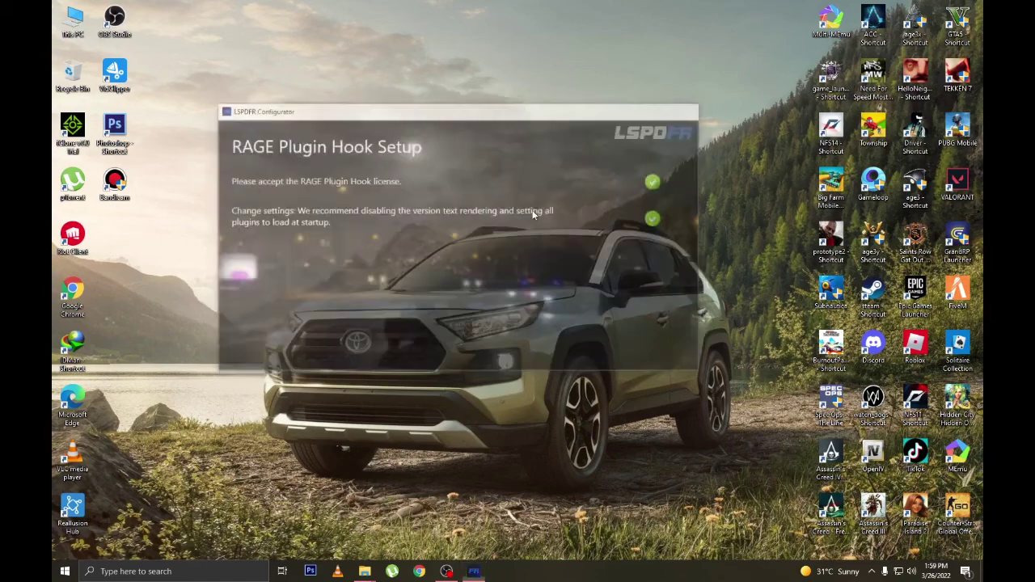
right_click(384, 199)
click(412, 229)
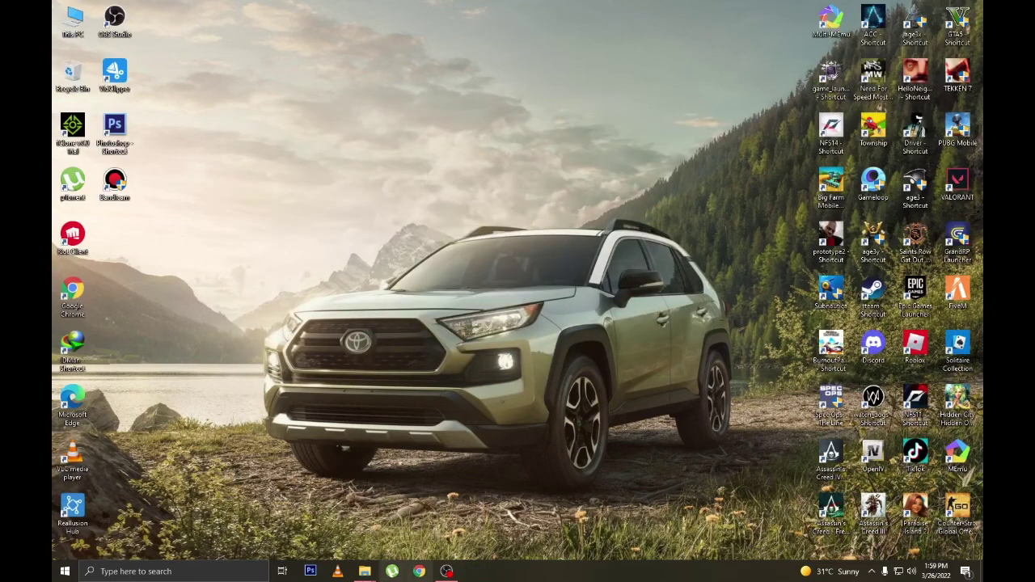
- Return the Programs folder window to the Downloads folder and minimize it
mouse_move(361, 557)
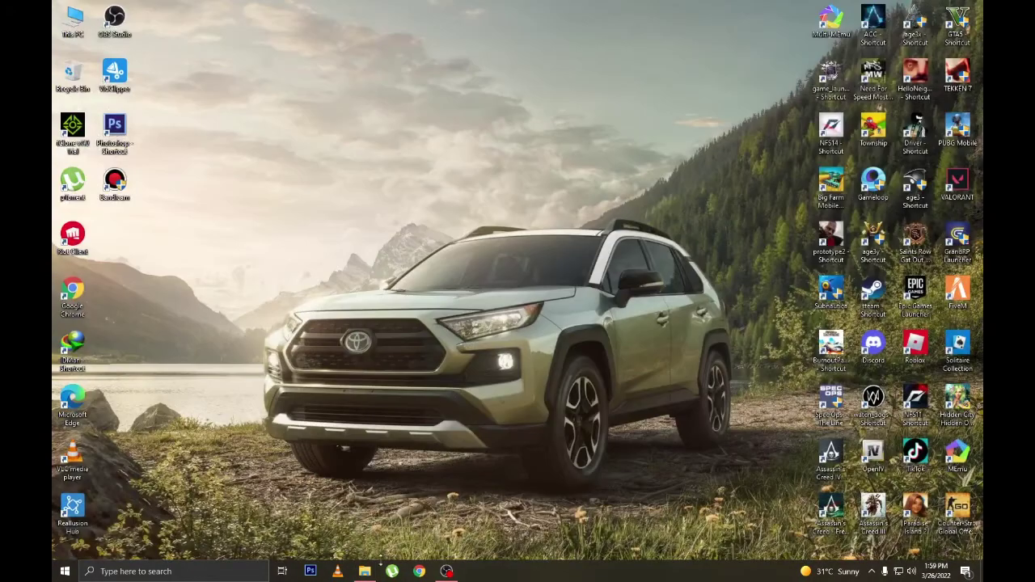
click(369, 569)
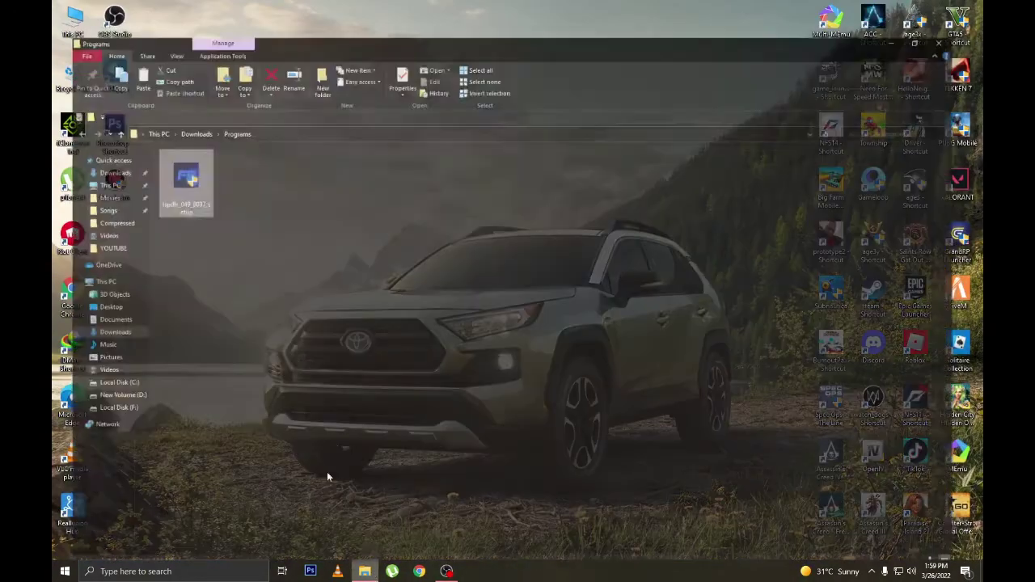
key(alt+Left)
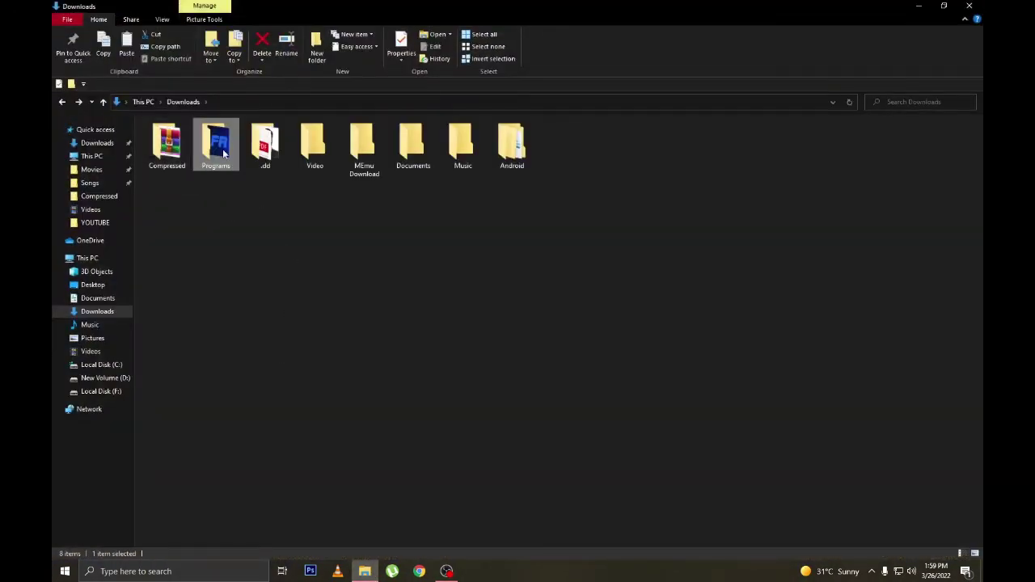
double_click(225, 154)
key(alt+Left)
click(945, 7)
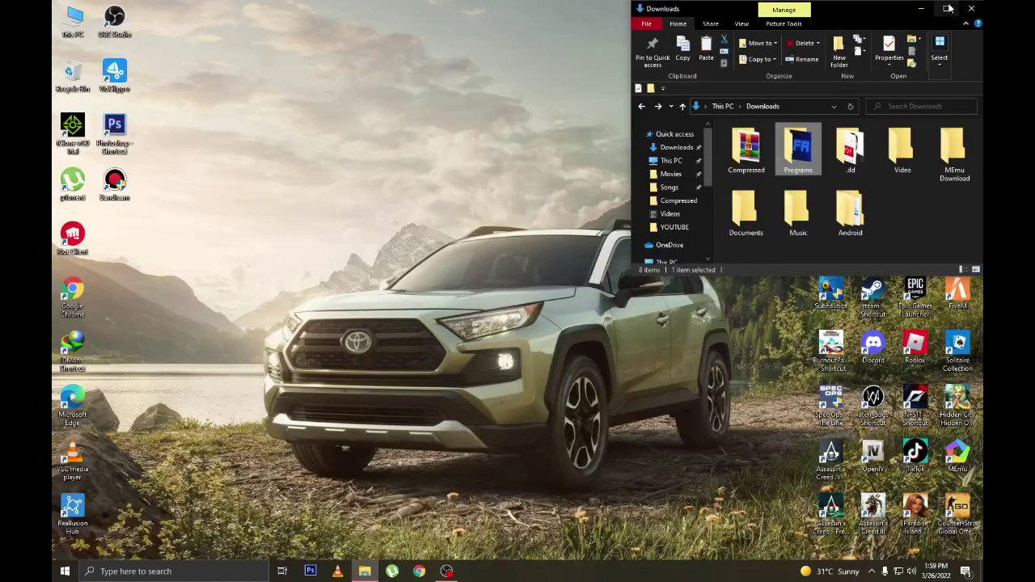
click(946, 7)
click(707, 151)
click(923, 6)
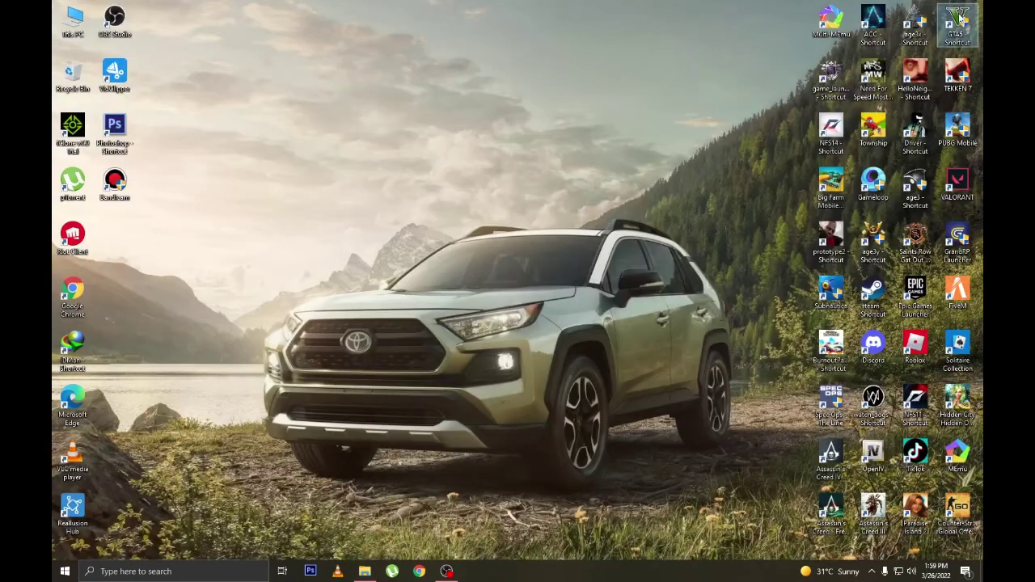
- Open the file location of the GTA5 shortcut and maximize the Grand Theft Auto V folder window
right_click(958, 14)
click(880, 34)
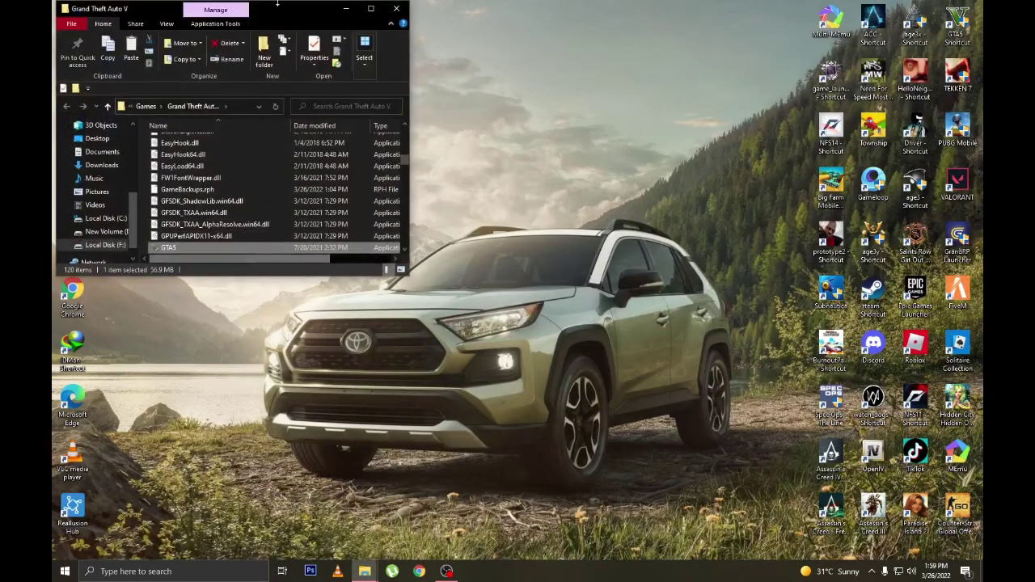
drag(282, 9, 453, 0)
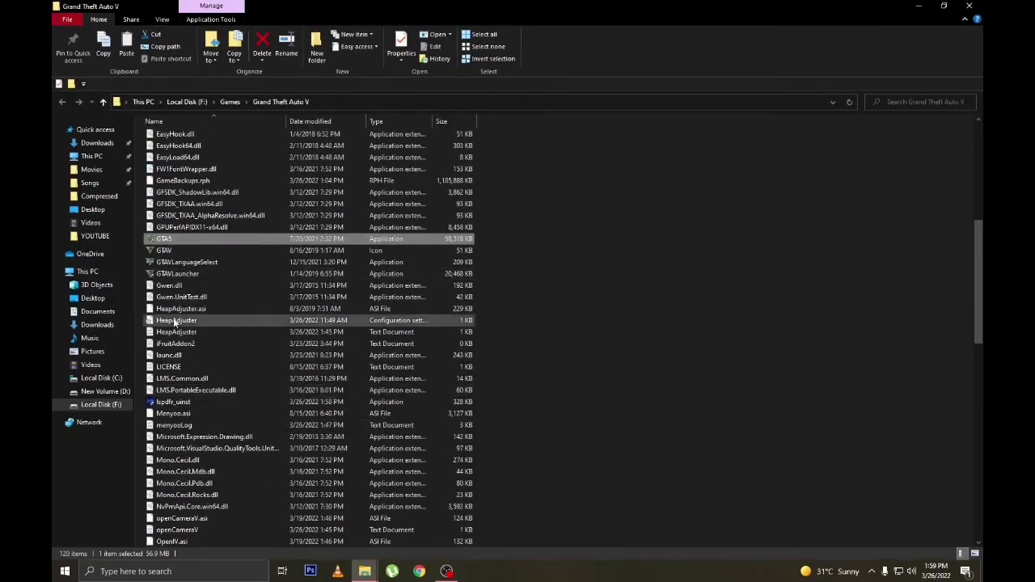
scroll(240, 399, down, 6)
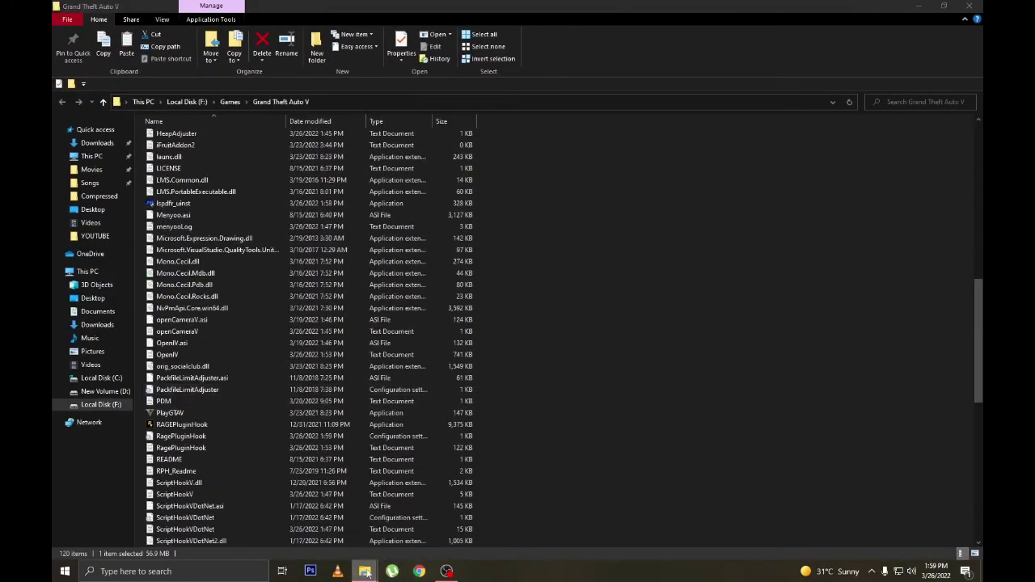
- Move all files from RAGEPluginHook_1_87_1293_16189_Release in the Compressed downloads folder into the Grand Theft Auto V folder, overwriting all existing files
click(325, 536)
double_click(178, 149)
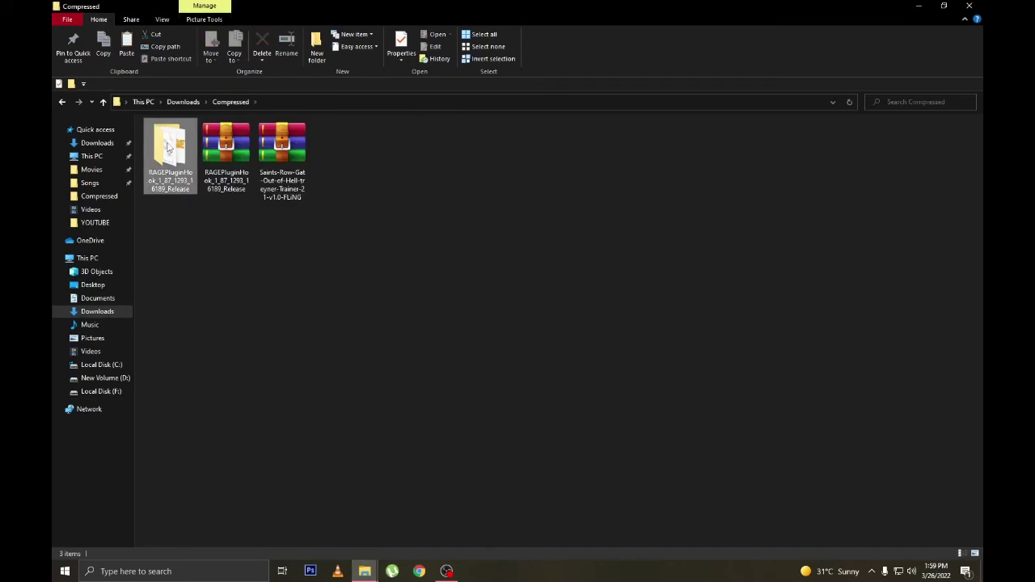
double_click(178, 150)
mouse_move(427, 380)
mouse_down()
mouse_move(300, 266)
mouse_move(235, 112)
mouse_up()
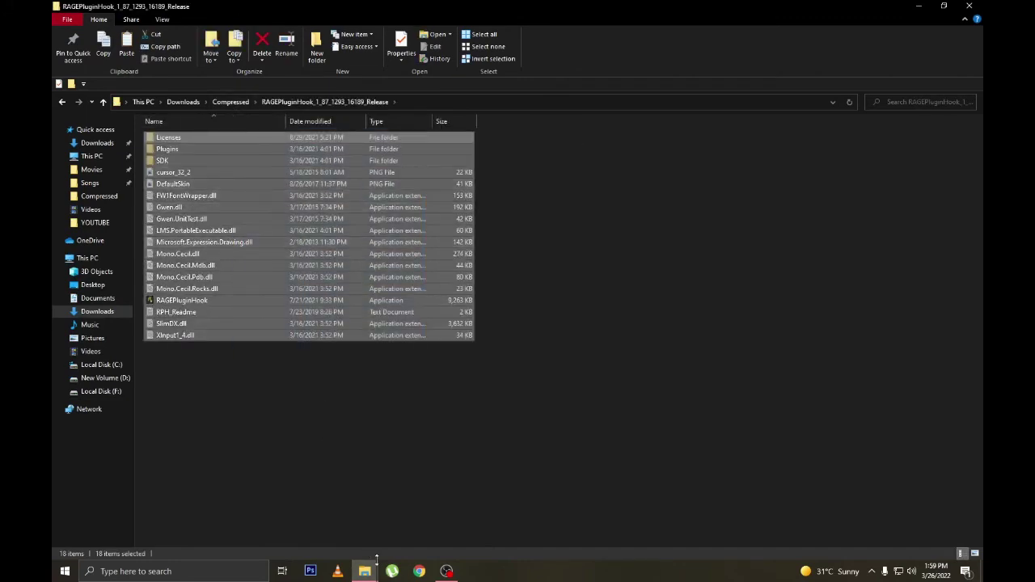
click(373, 565)
click(414, 540)
drag(481, 377, 577, 326)
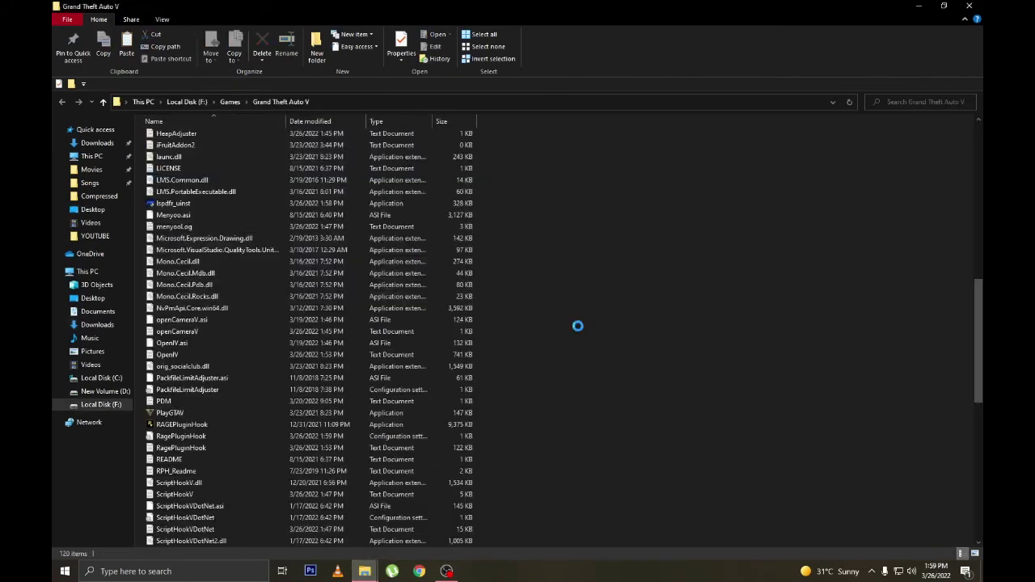
key(Return)
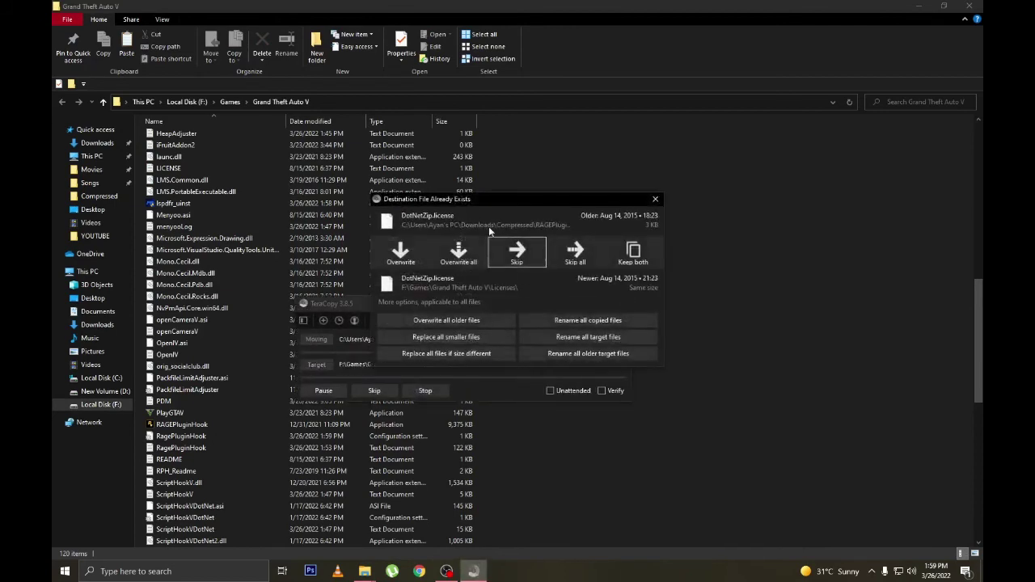
click(458, 253)
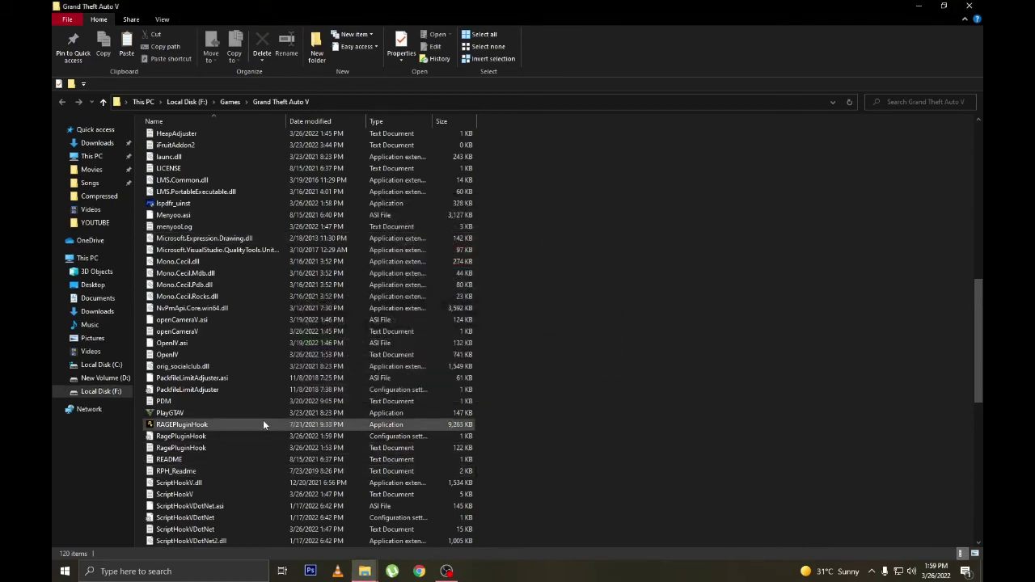
- Delete the leftover items in the Compressed downloads folder and empty the Recycle Bin
click(370, 571)
click(333, 529)
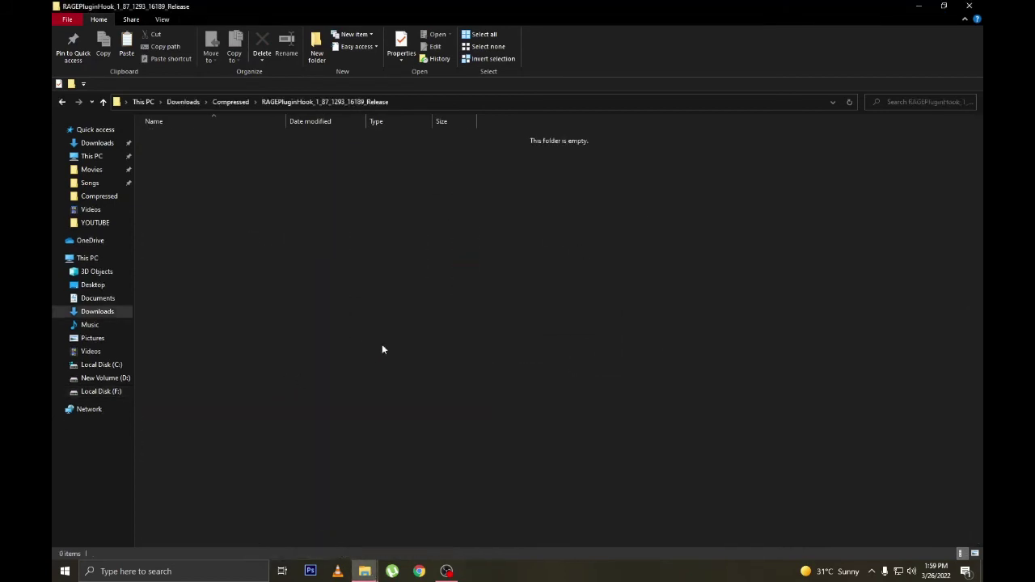
key(alt+Left)
drag(253, 260, 171, 146)
key(Delete)
click(969, 5)
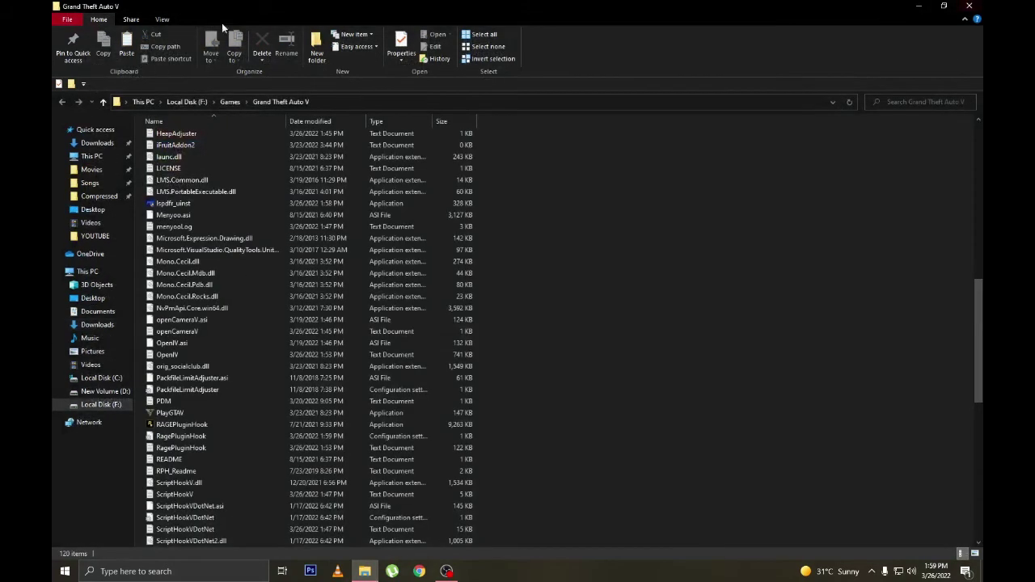
click(916, 6)
right_click(68, 71)
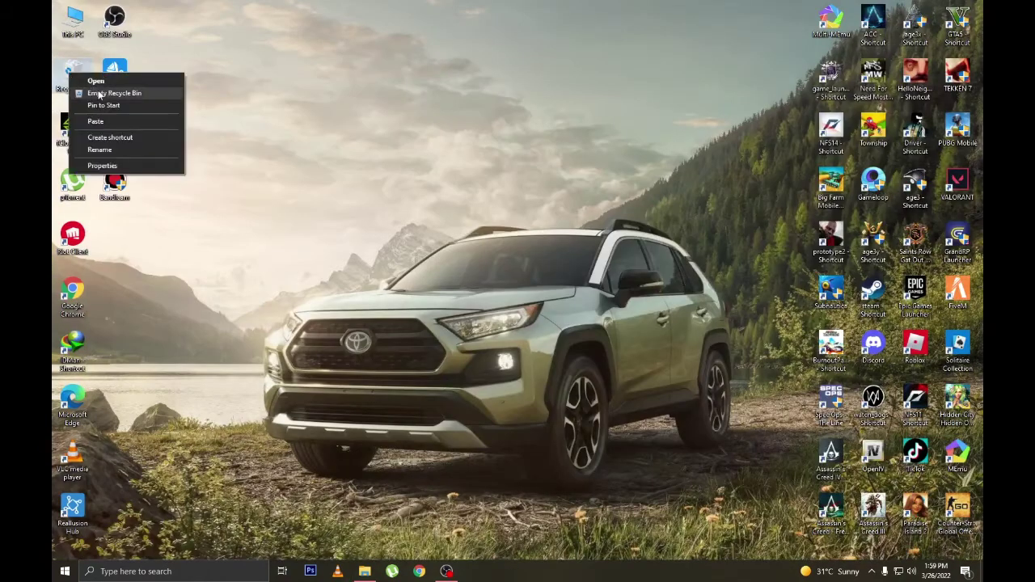
click(95, 94)
- Delete lspdfr_049_8037_setup from the Programs folder in Downloads and empty the Recycle Bin
double_click(71, 16)
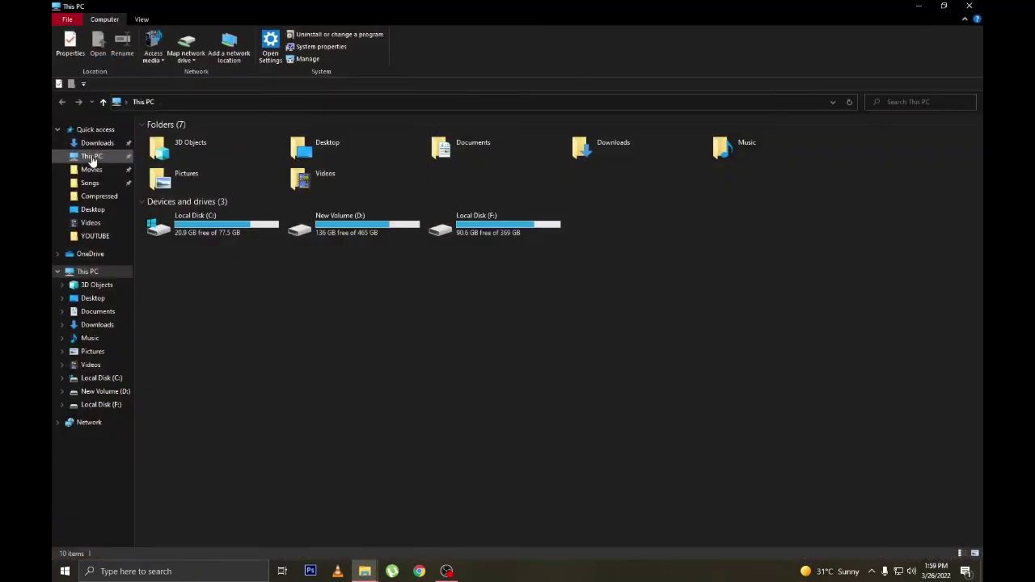
click(107, 143)
double_click(210, 145)
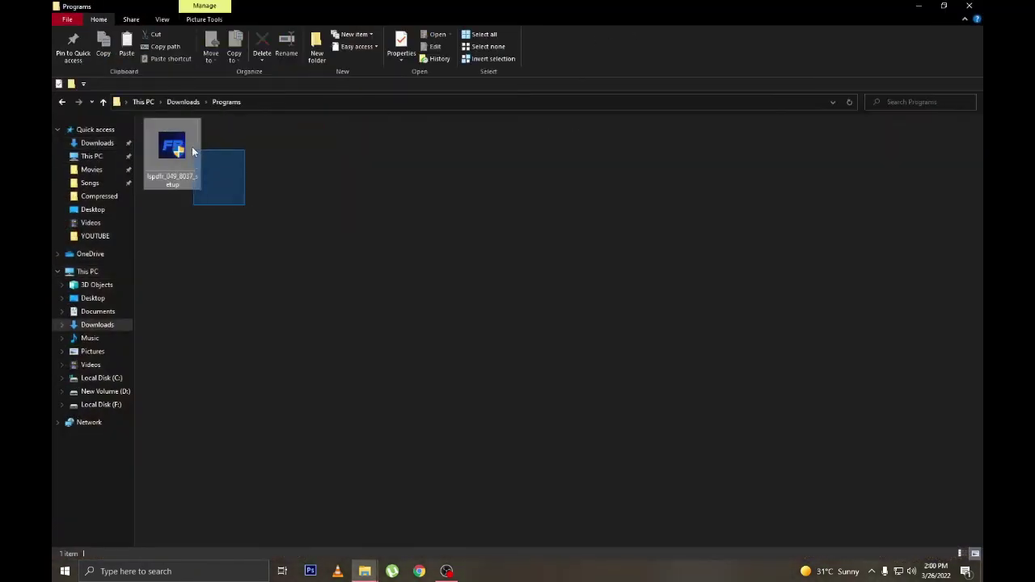
click(919, 6)
right_click(61, 75)
click(97, 91)
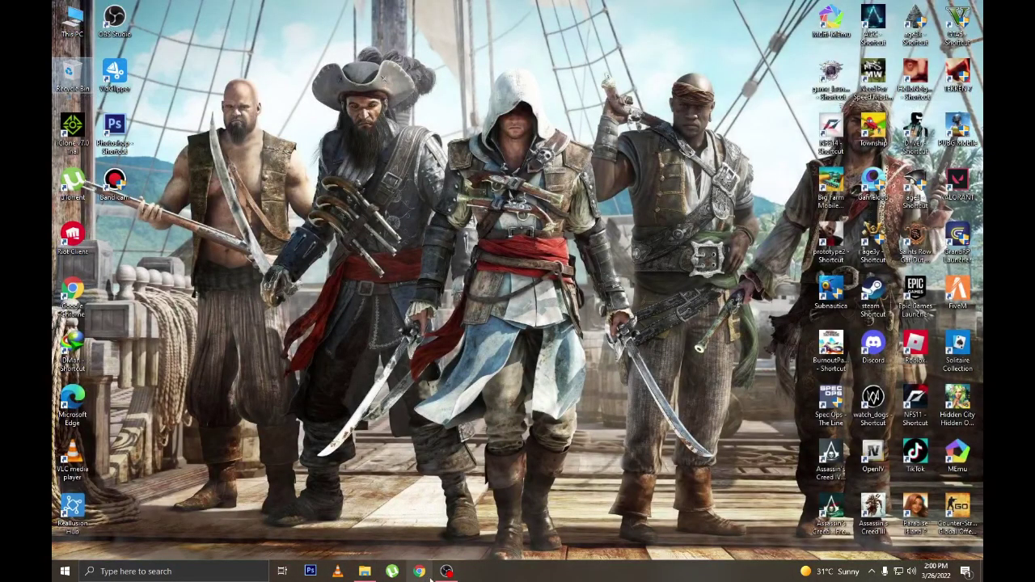
- Launch RAGEPluginHook from the Grand Theft Auto V folder and accept its disclaimer
click(366, 571)
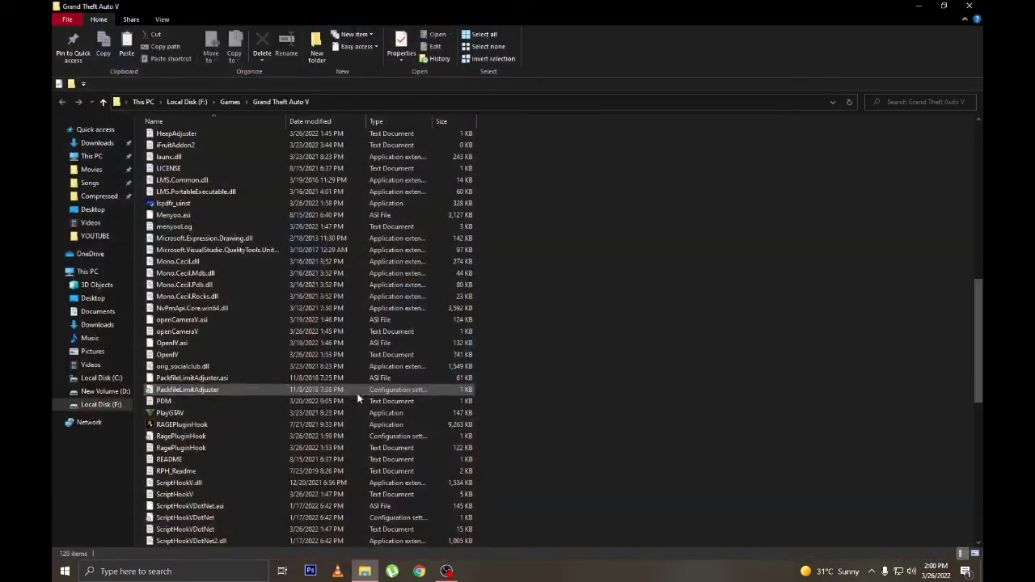
double_click(273, 425)
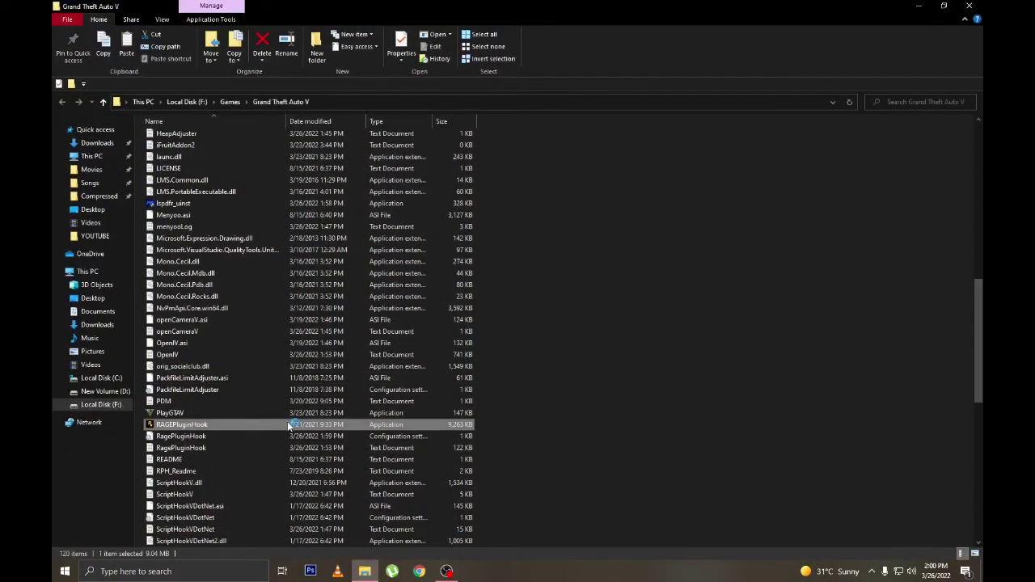
mouse_move(290, 427)
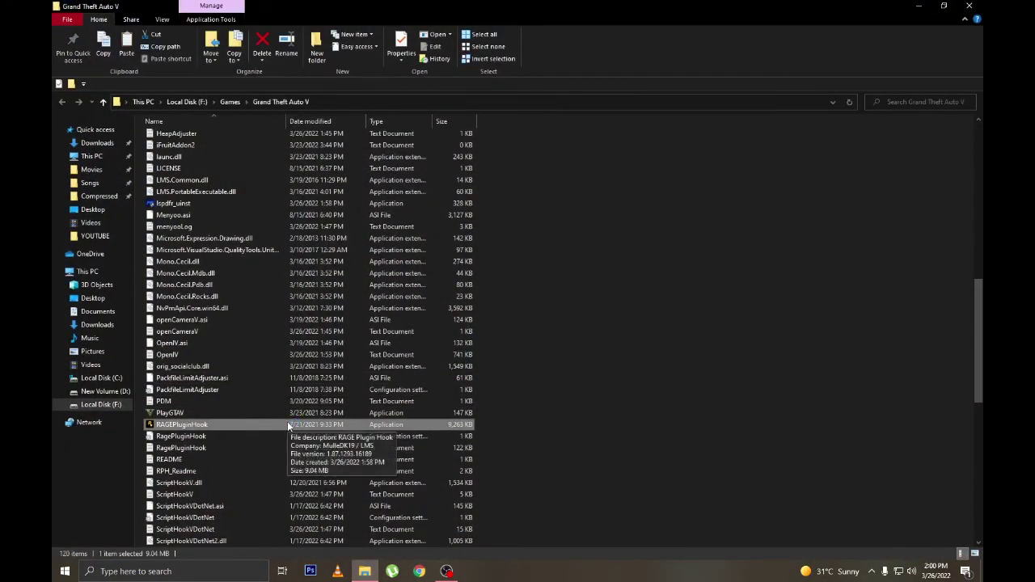
double_click(290, 426)
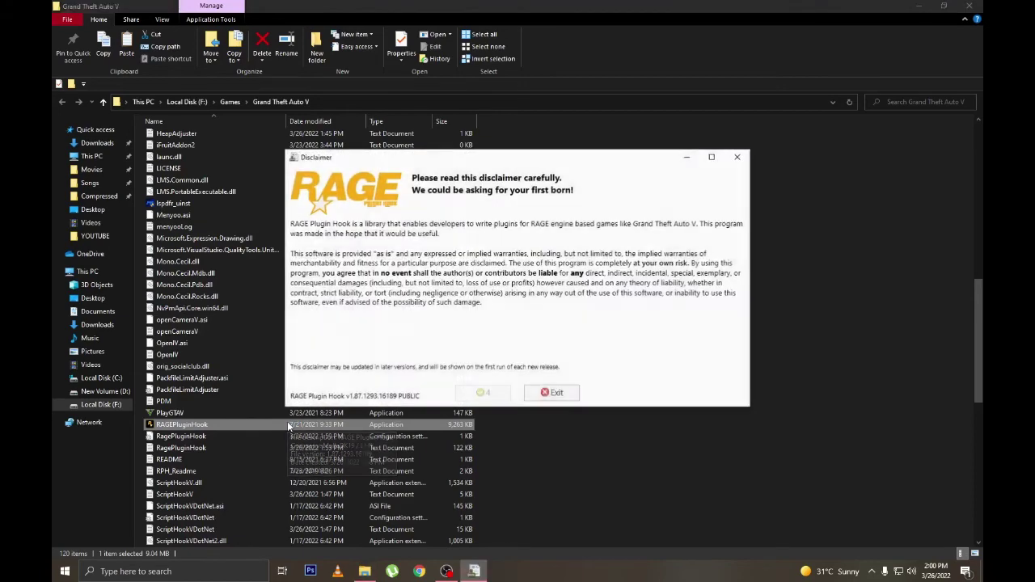
click(484, 395)
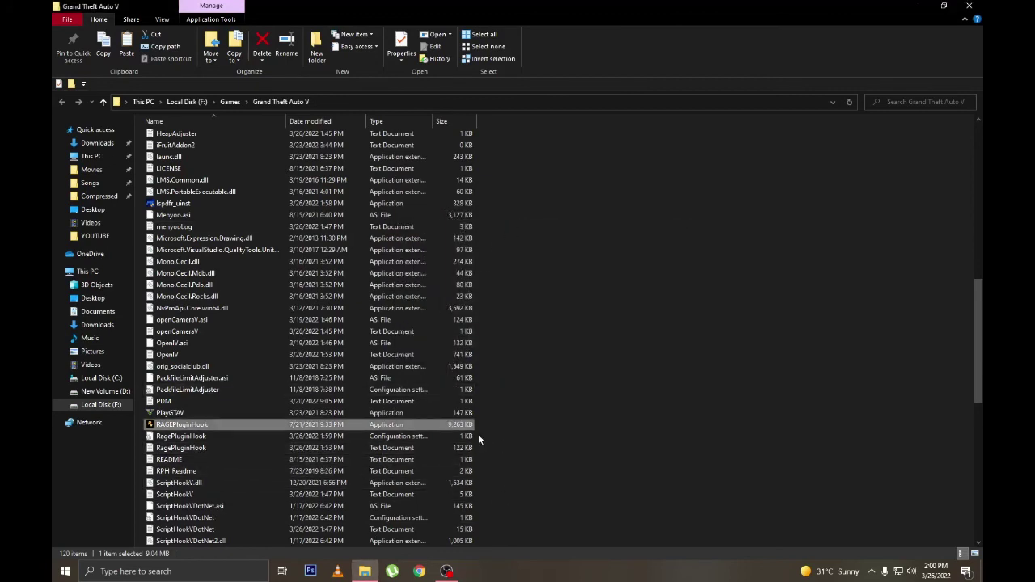
drag(480, 466, 514, 268)
right_click(514, 268)
click(534, 312)
right_click(515, 303)
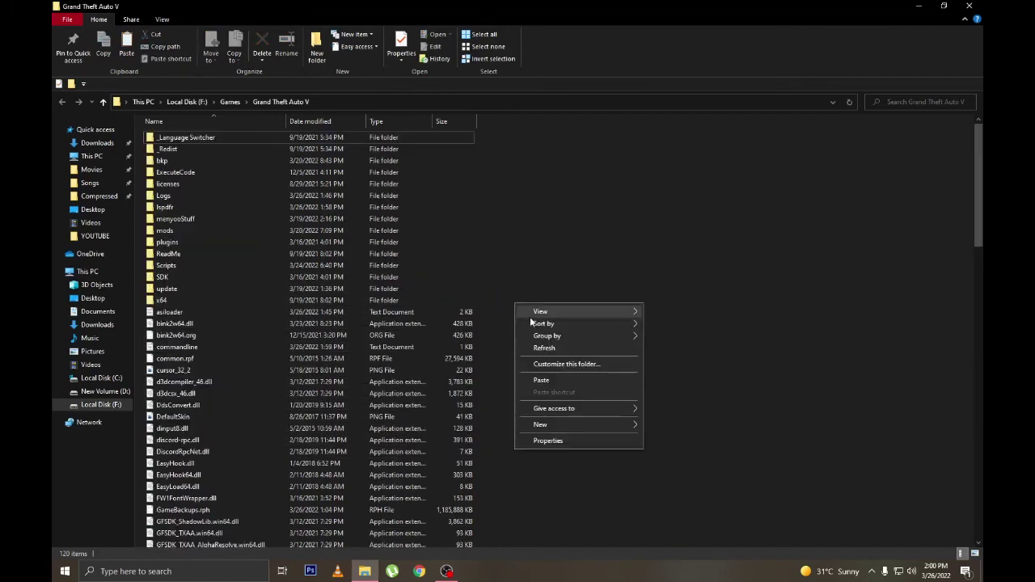
click(538, 346)
right_click(504, 314)
click(520, 355)
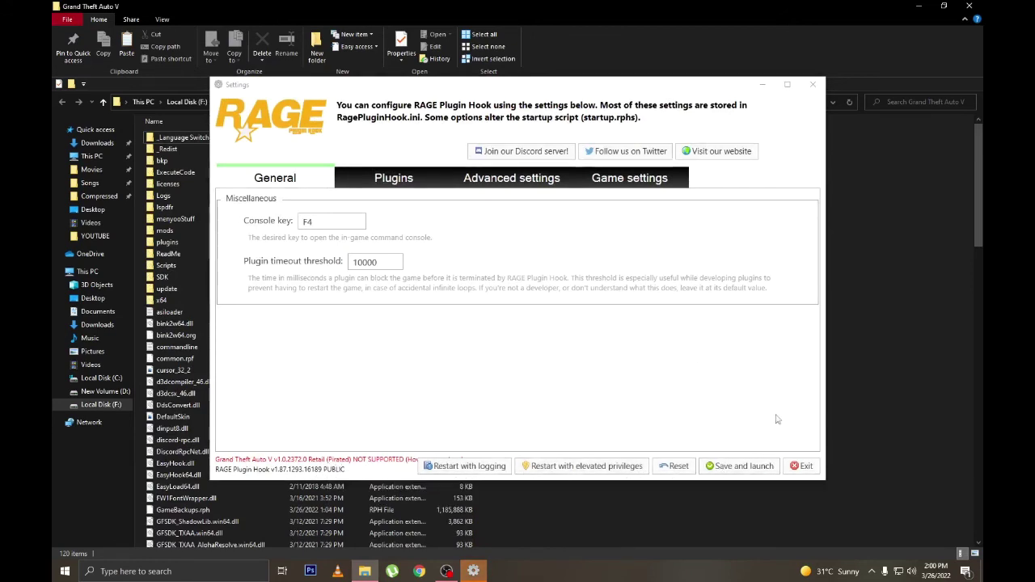
- Choose not to load any plugins on startup in the RAGE Plugin Hook settings, and exit without saving
click(365, 181)
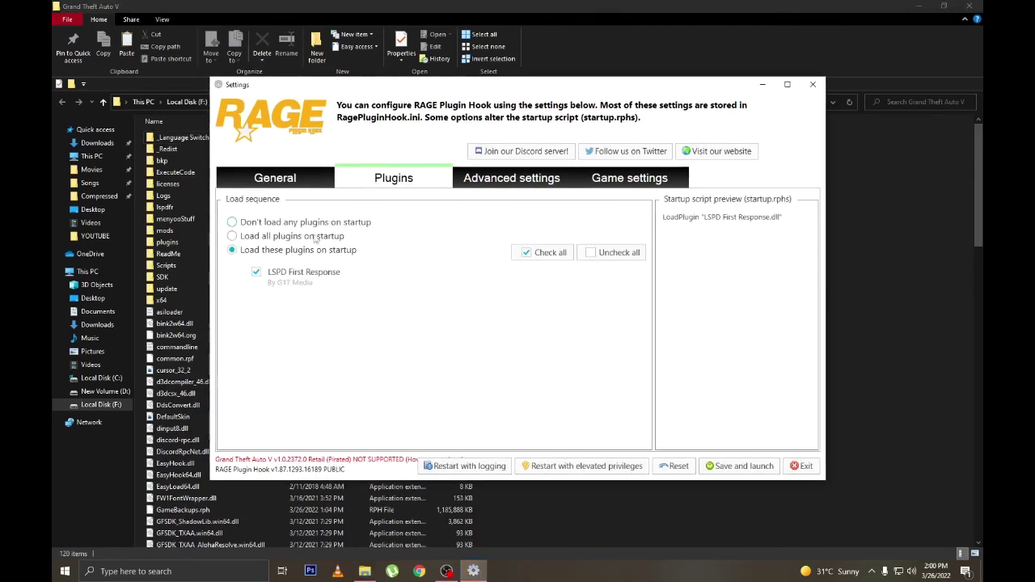
click(266, 223)
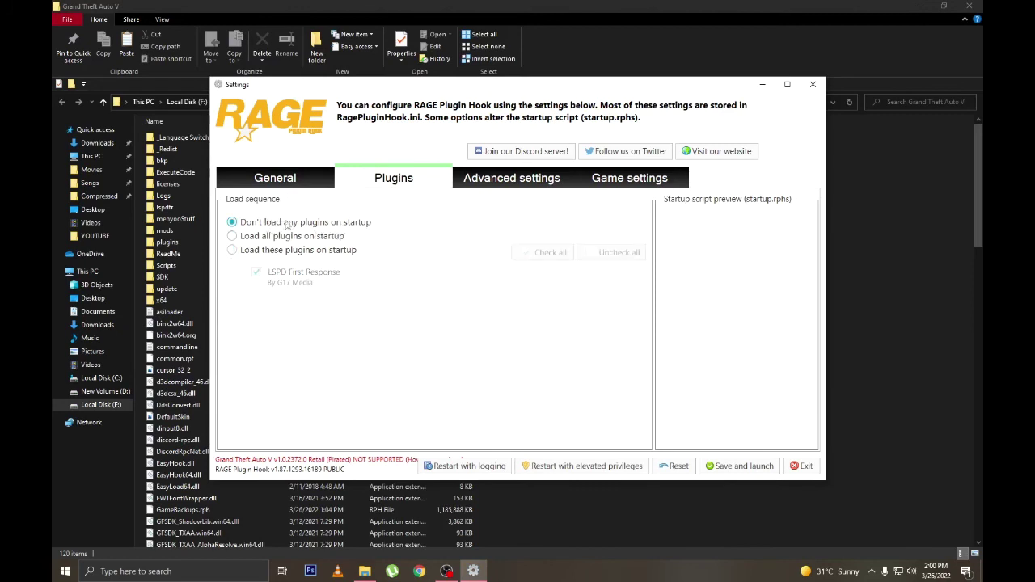
click(803, 466)
scroll(284, 413, down, 15)
scroll(272, 361, up, 14)
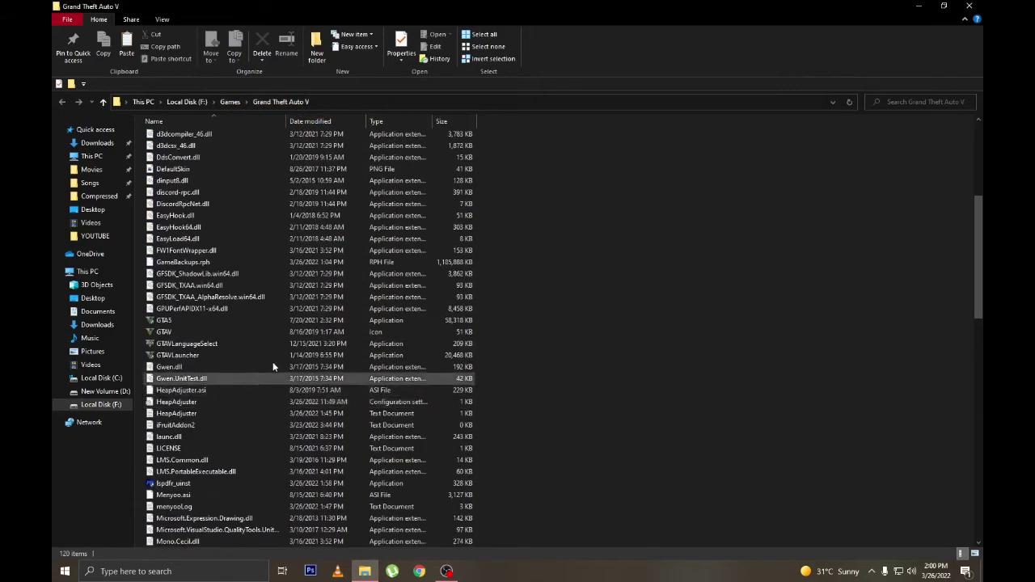
- Refresh the Grand Theft Auto V folder and launch RAGEPluginHook from it with its settings window open
scroll(247, 341, down, 10)
right_click(647, 338)
click(671, 382)
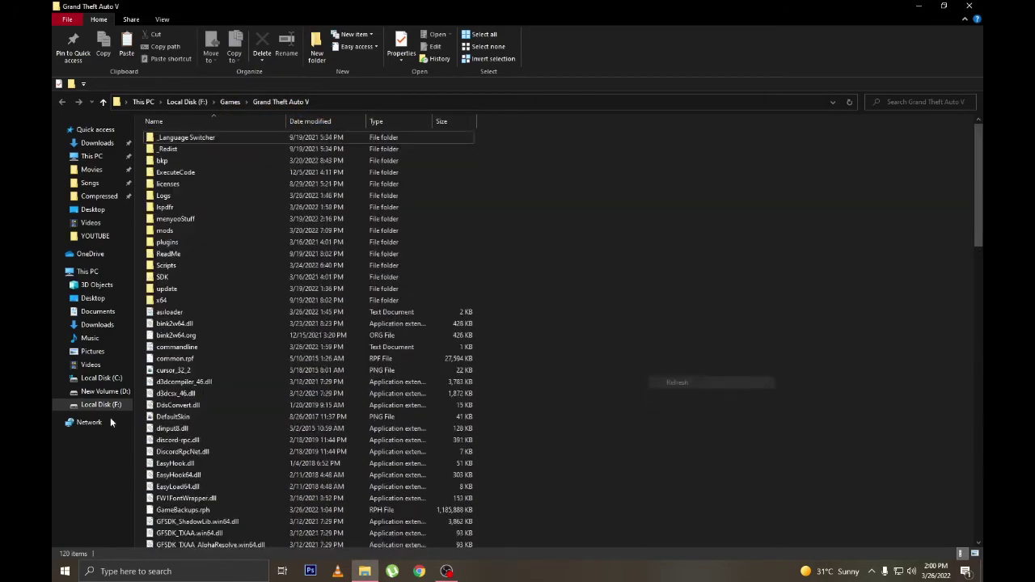
scroll(243, 404, down, 10)
scroll(188, 429, down, 3)
click(194, 436)
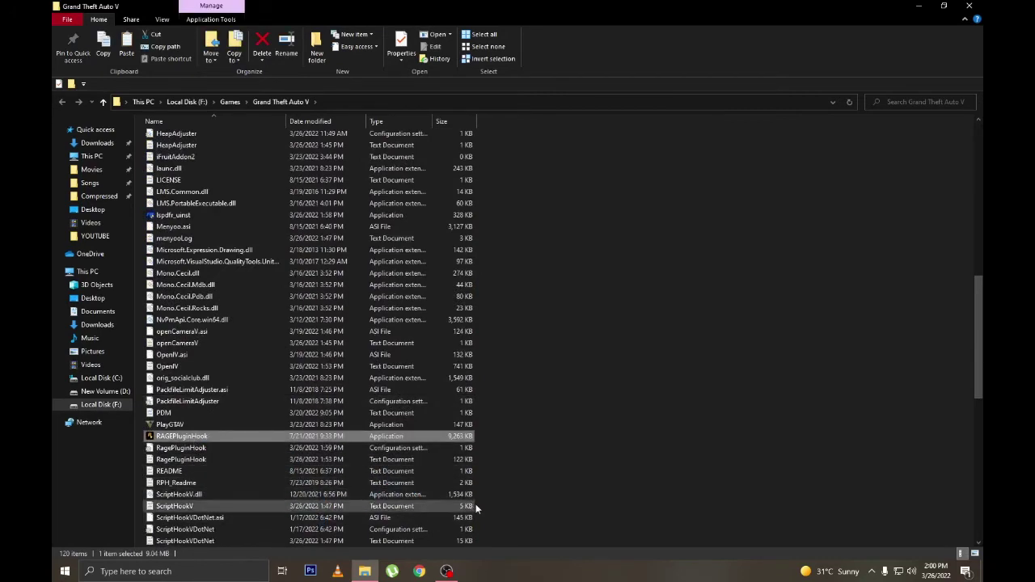
double_click(477, 436)
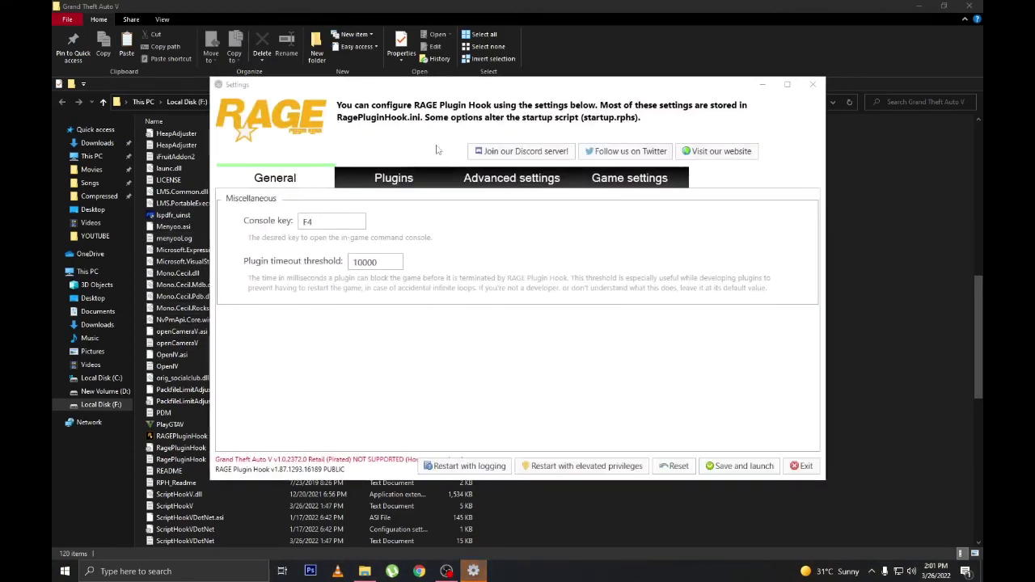
- Save the RAGE Plugin Hook settings with no plugins loaded on startup, and cancel the game launch that follows
click(394, 178)
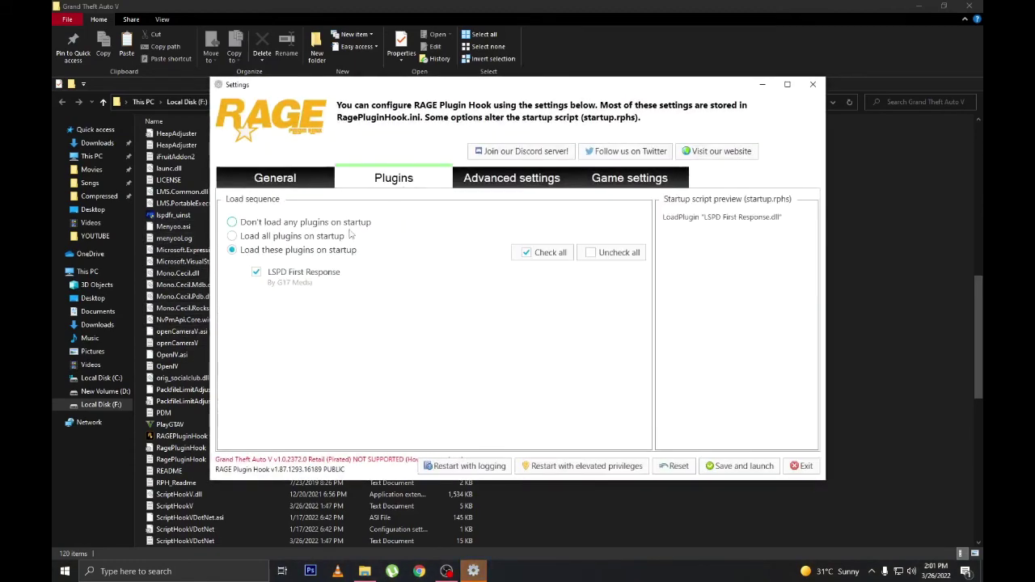
click(233, 221)
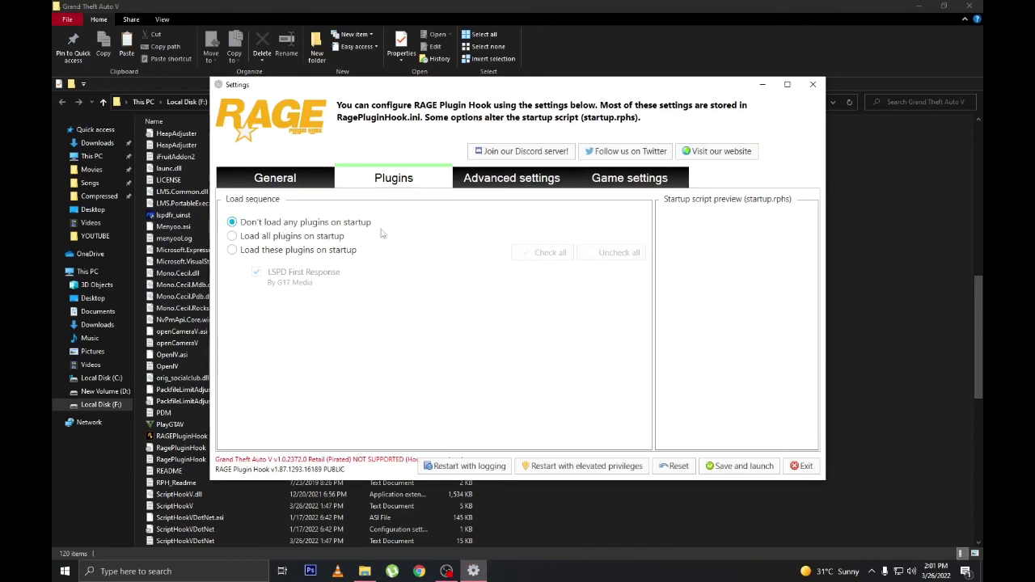
click(741, 466)
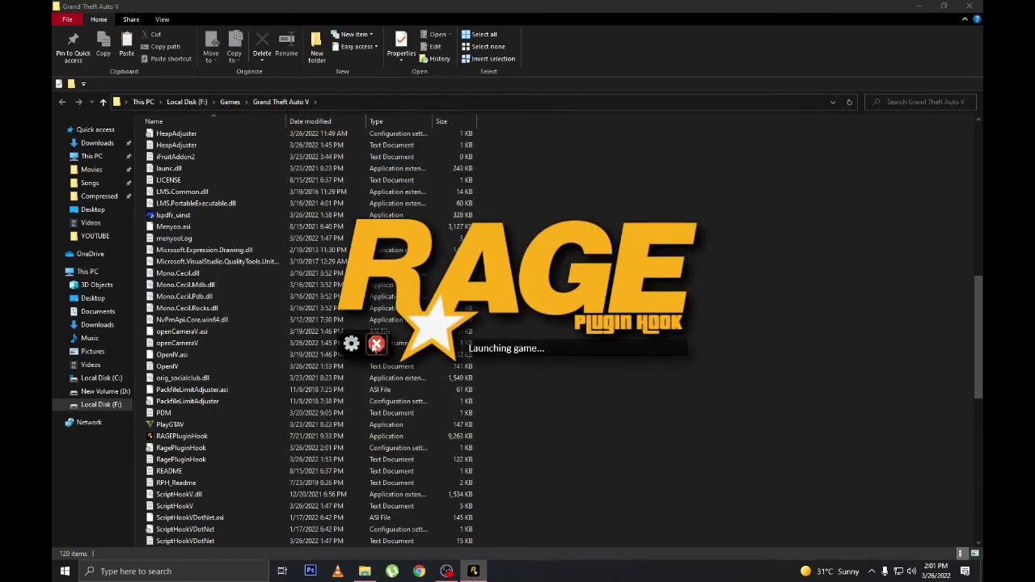
click(376, 346)
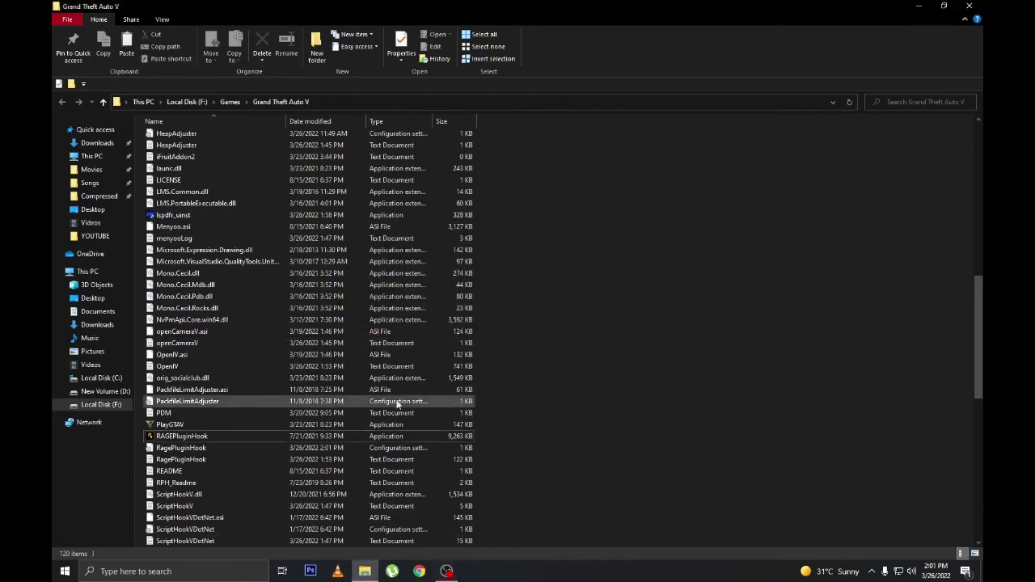
- Start the game with GTA5 from the Grand Theft Auto V folder and run RAGEPluginHook as administrator
scroll(283, 324, up, 5)
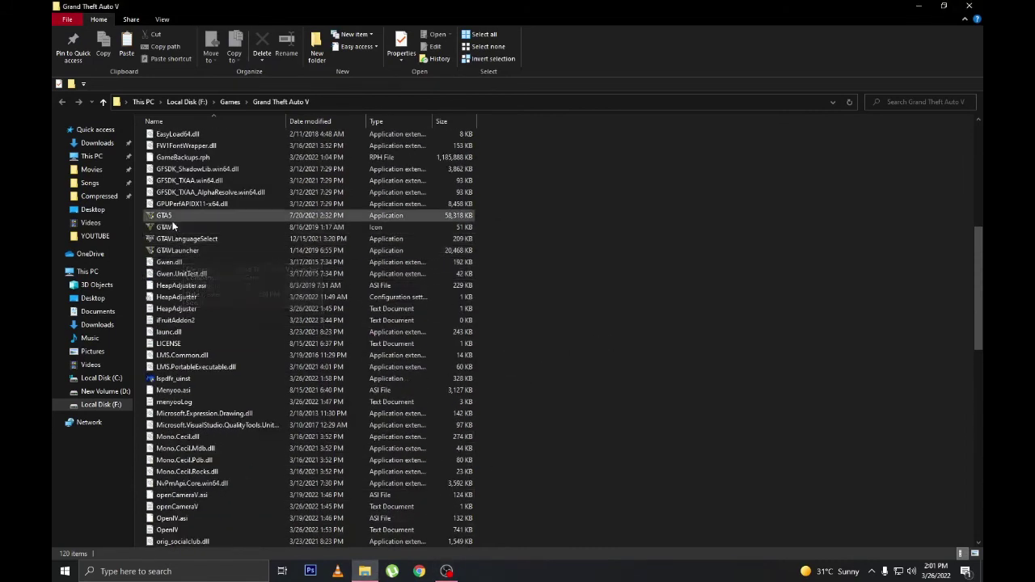
double_click(173, 221)
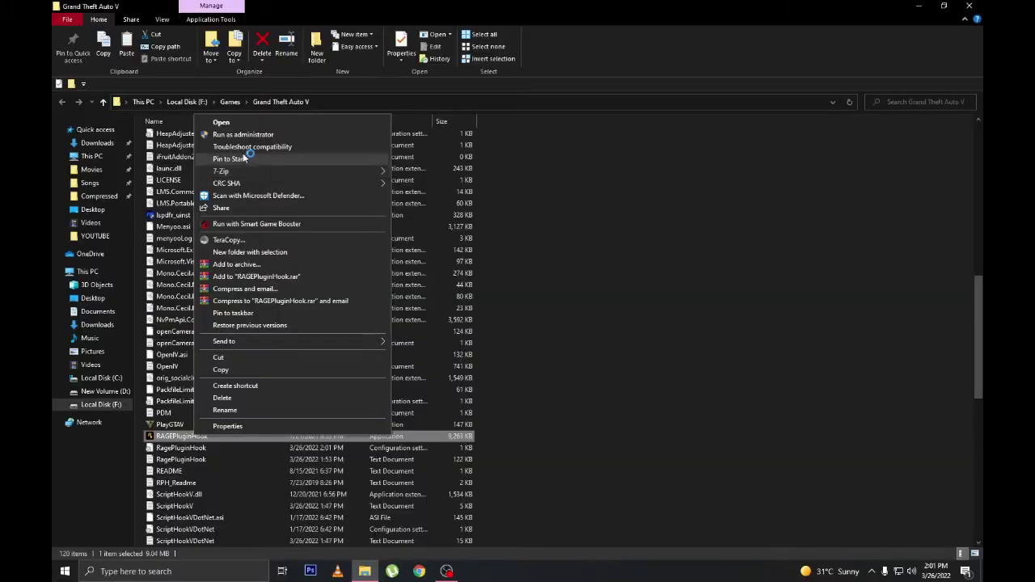
click(241, 136)
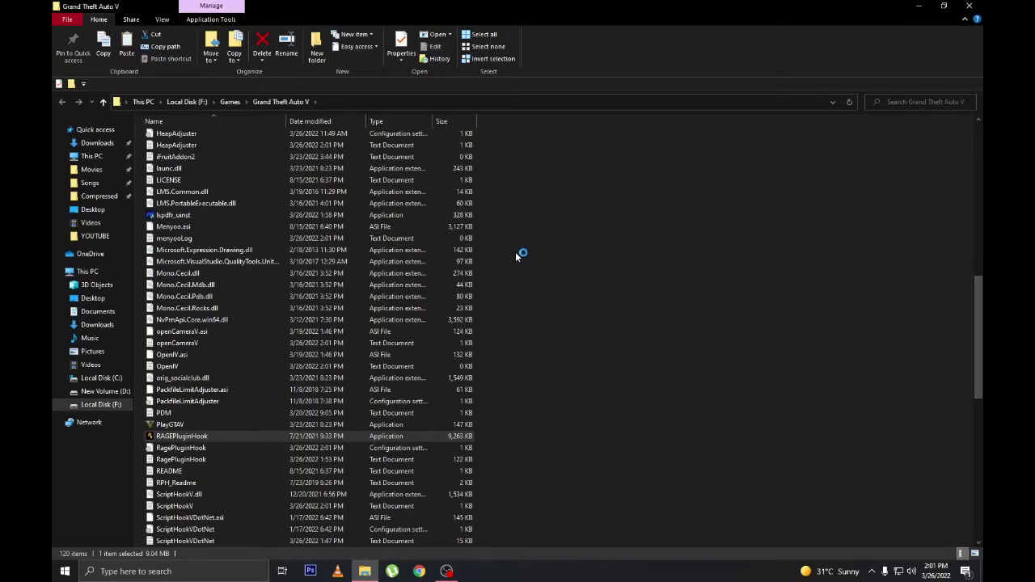
click(478, 576)
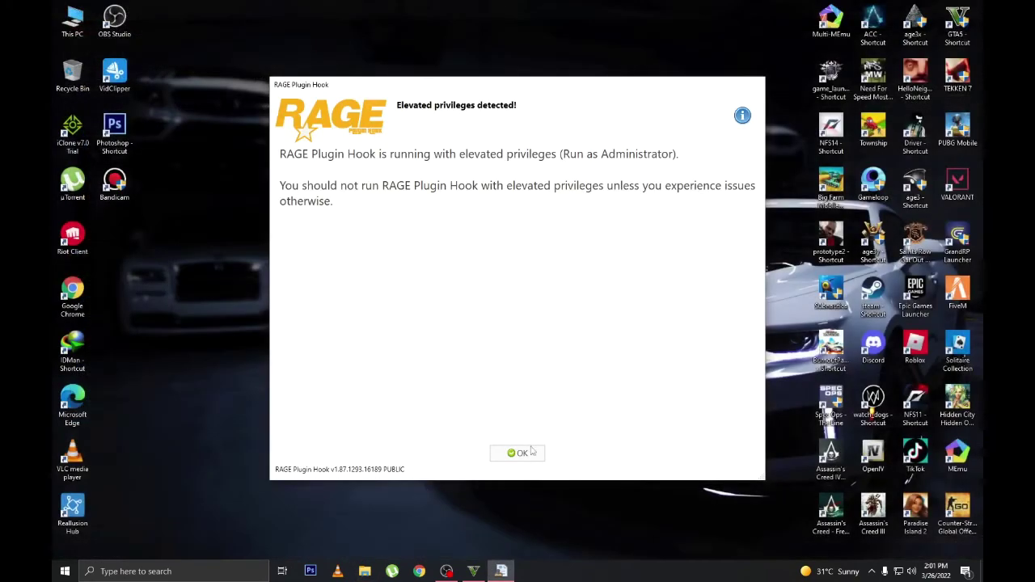
click(532, 452)
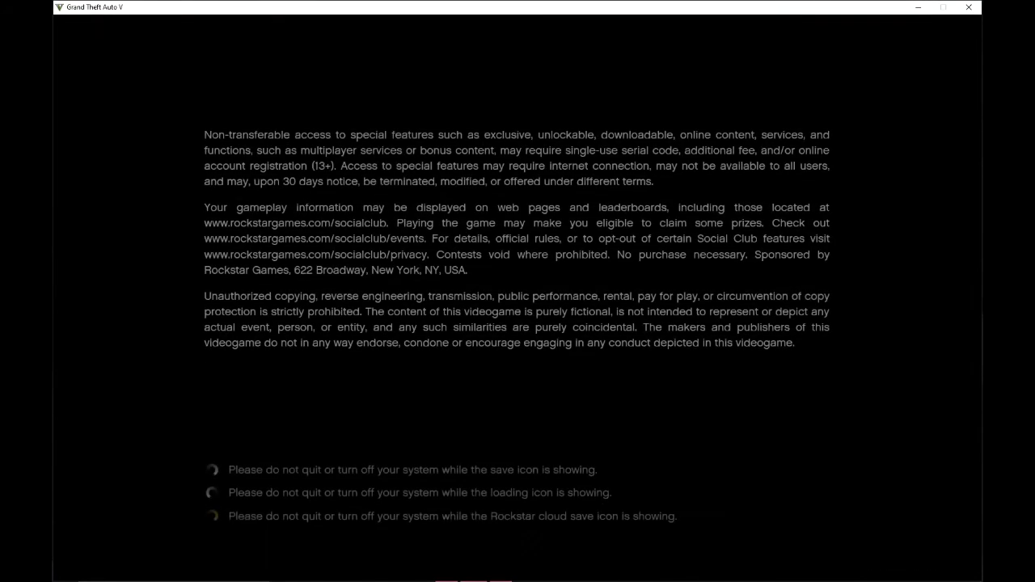
key(alt+Tab)
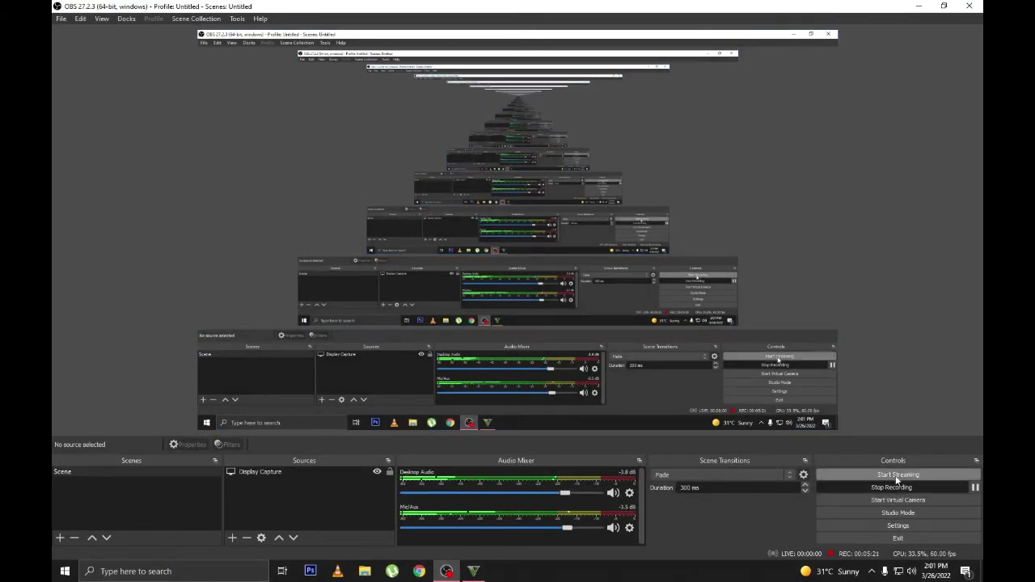
click(892, 488)
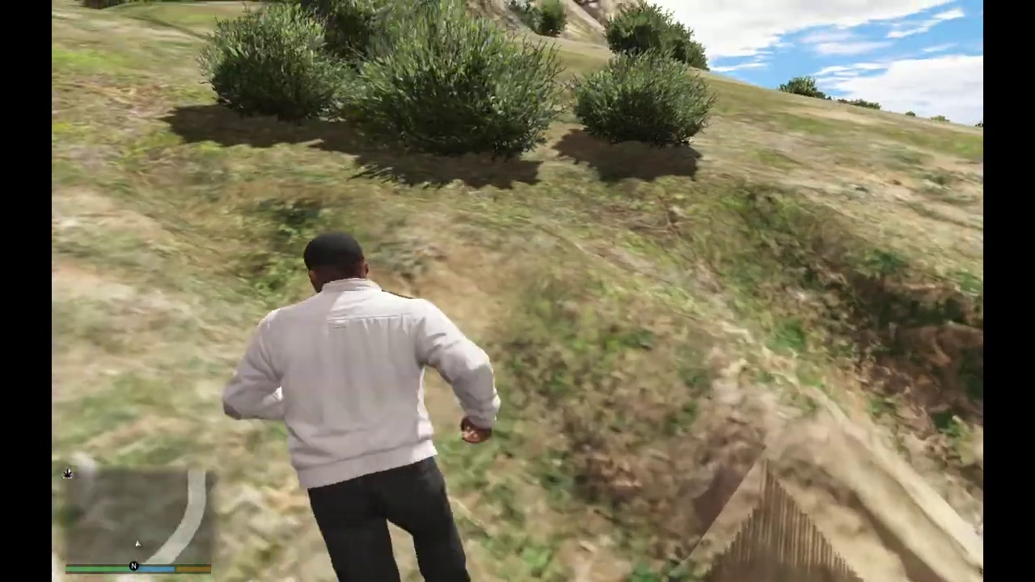
key(w)
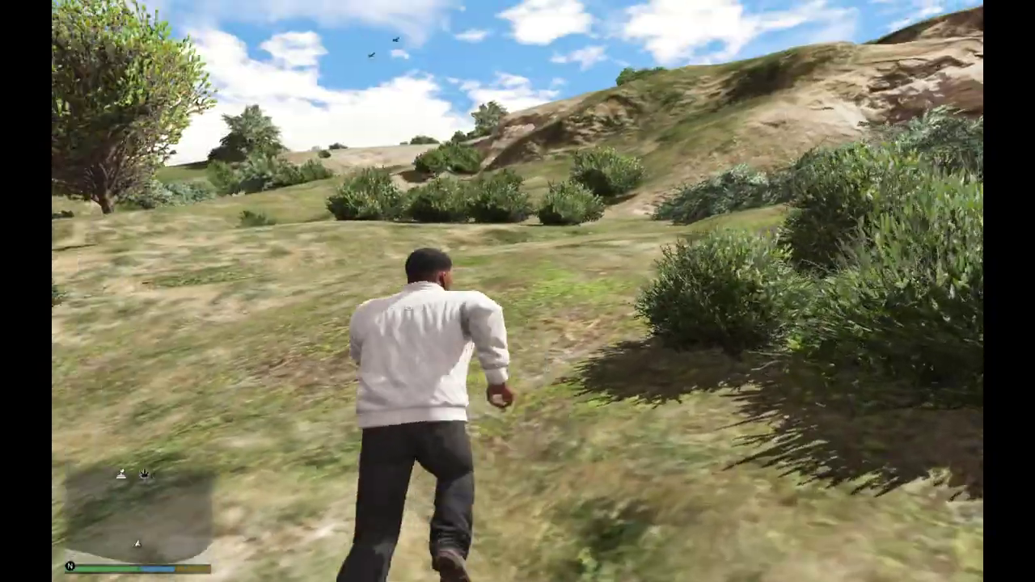
- Look over the city map in the game's pause menu and return to the game
key(Escape)
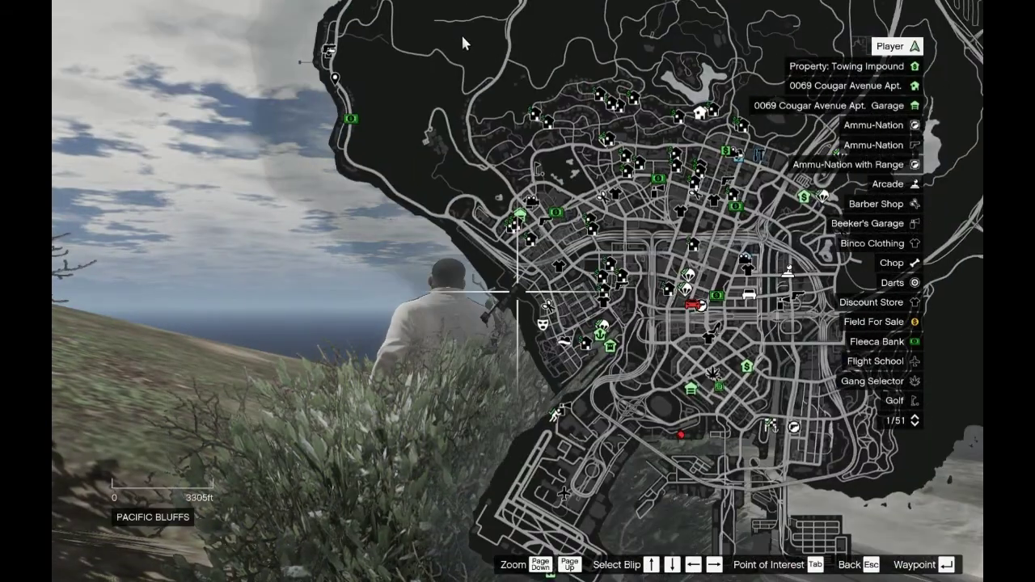
drag(757, 140, 688, 180)
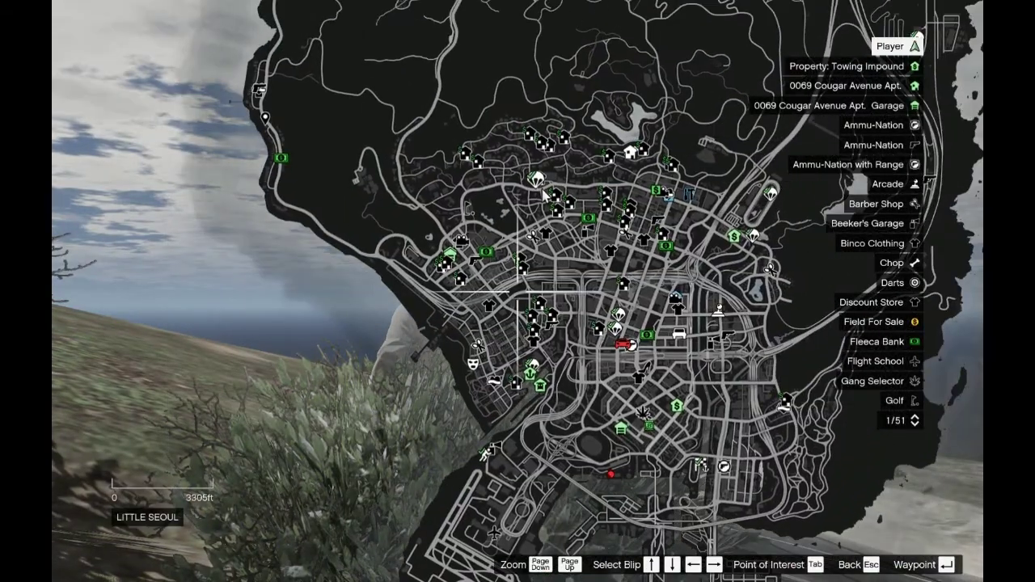
key(Escape)
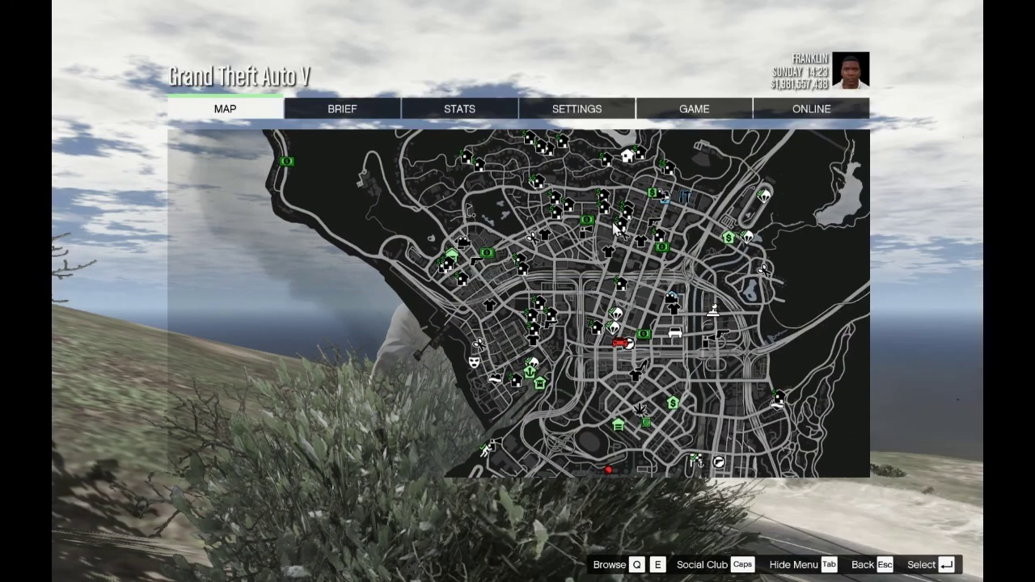
key(Escape)
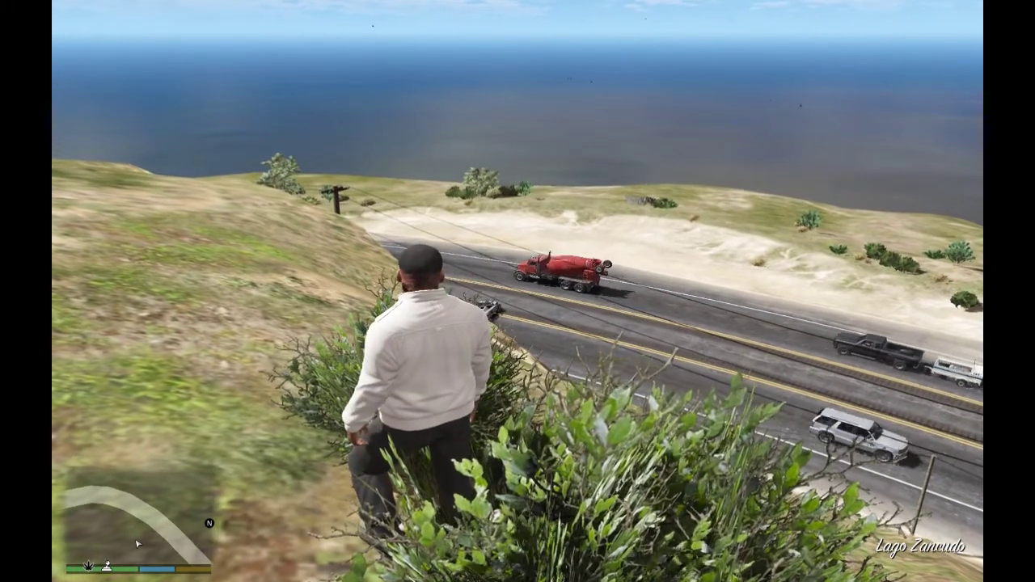
- Run the ReloadAllPlugins command in the in-game RAGE Plugin Hook console
key(F4)
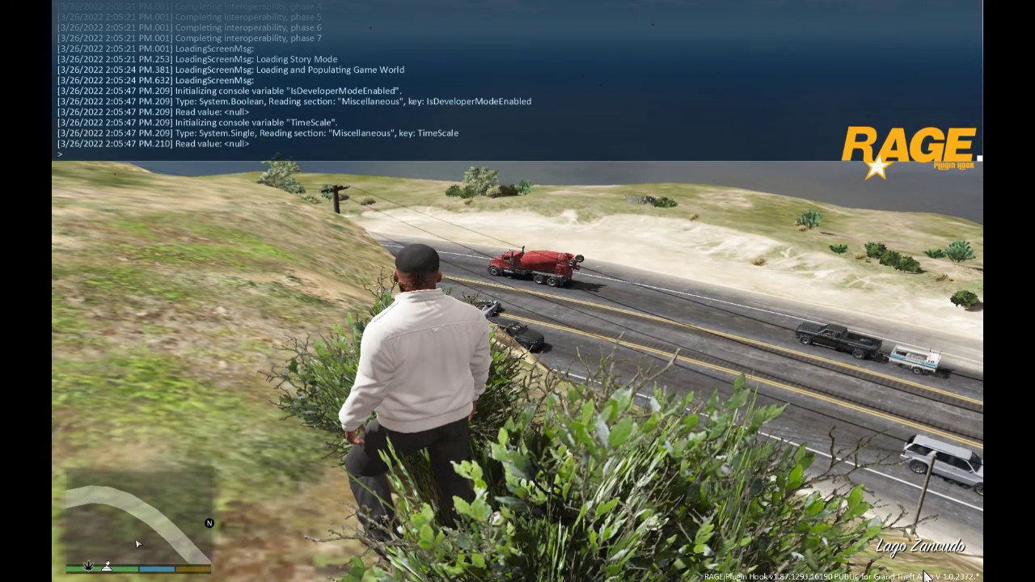
text(reloa)
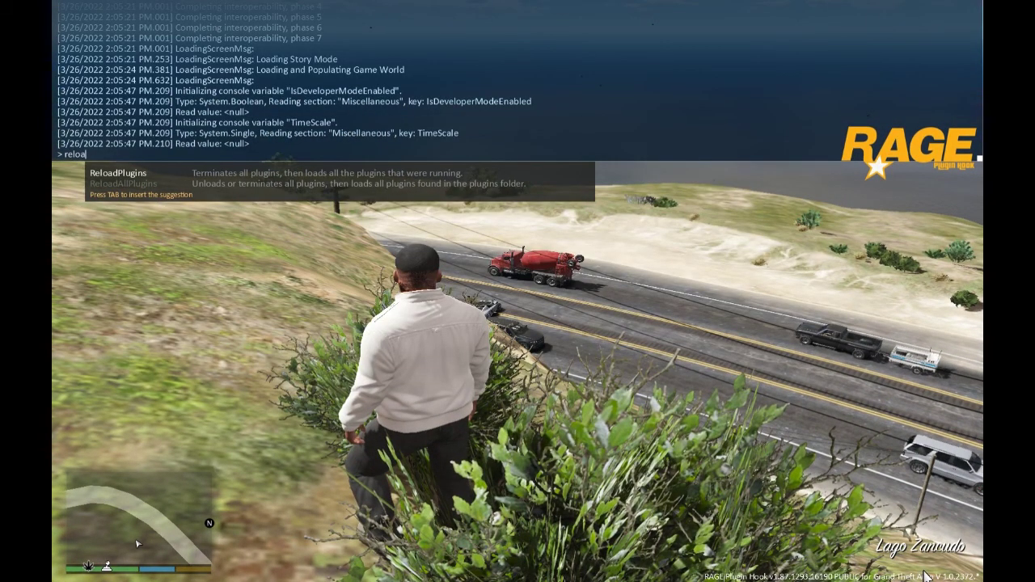
key(Down)
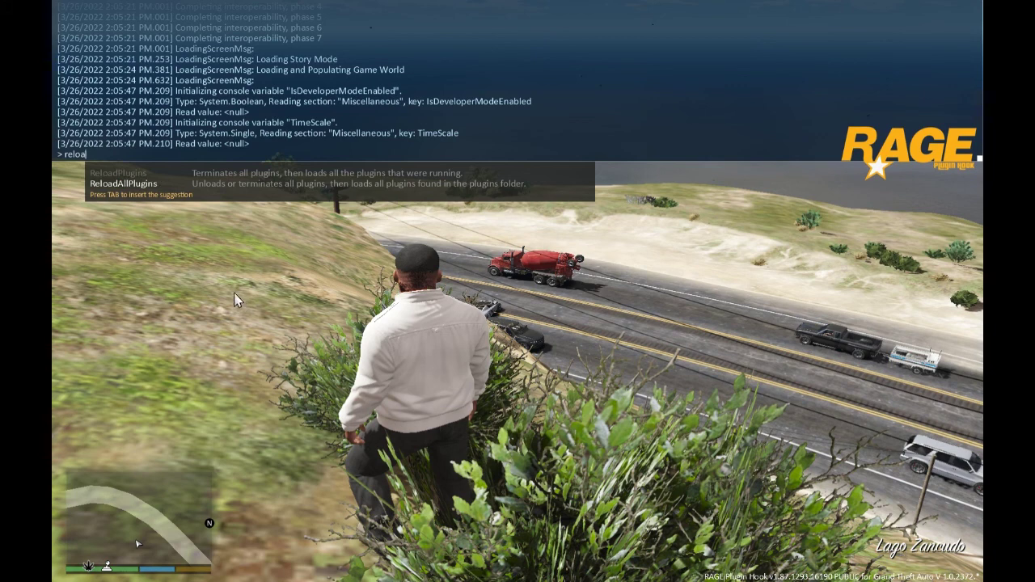
key(Tab)
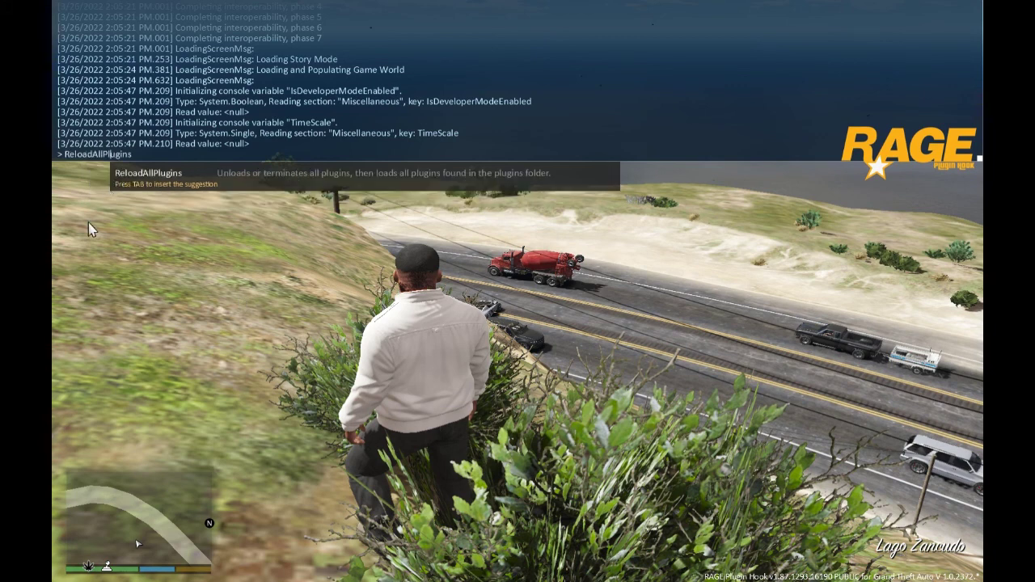
key(Return)
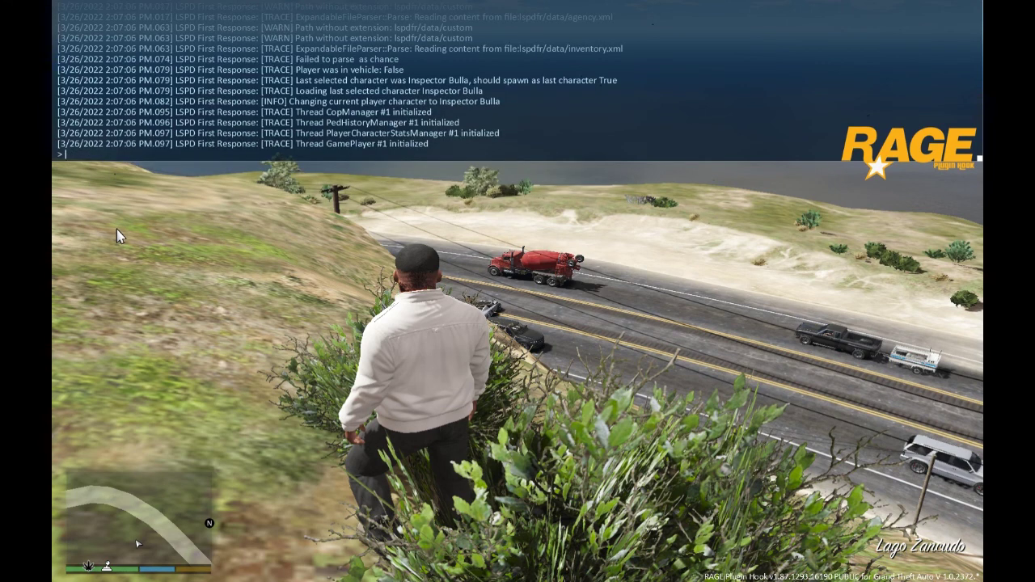